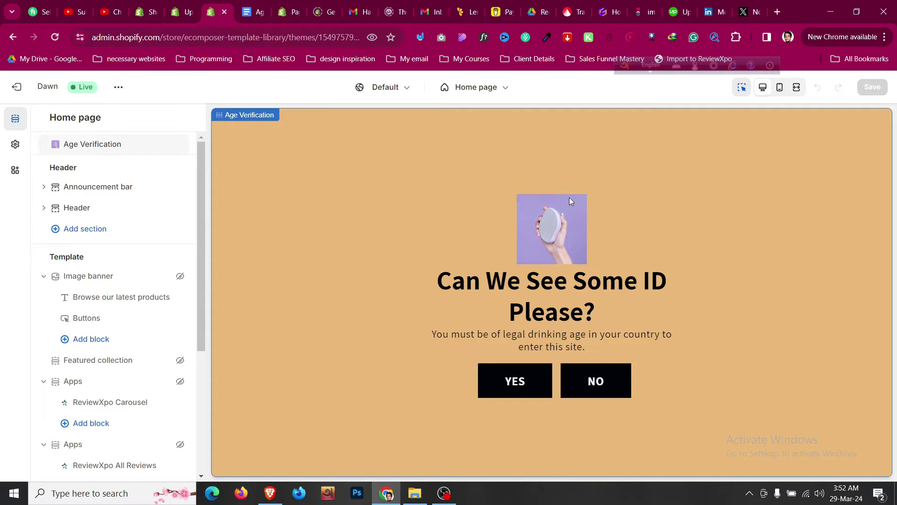
Step: Open the Dawn theme's options menu to reach its View action
{"action": "left_click", "coordinate": [119, 87]}
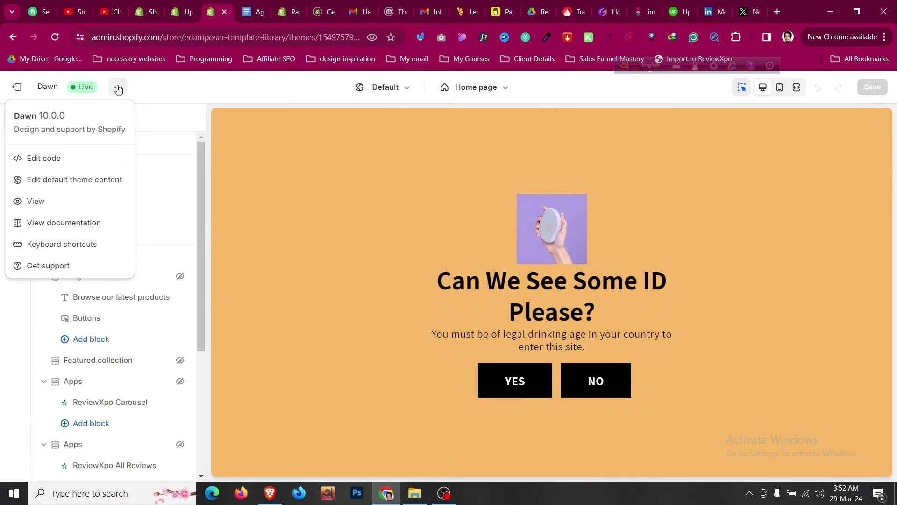
Step: View the live storefront and copy its web address from the address bar
{"action": "left_click", "coordinate": [81, 203]}
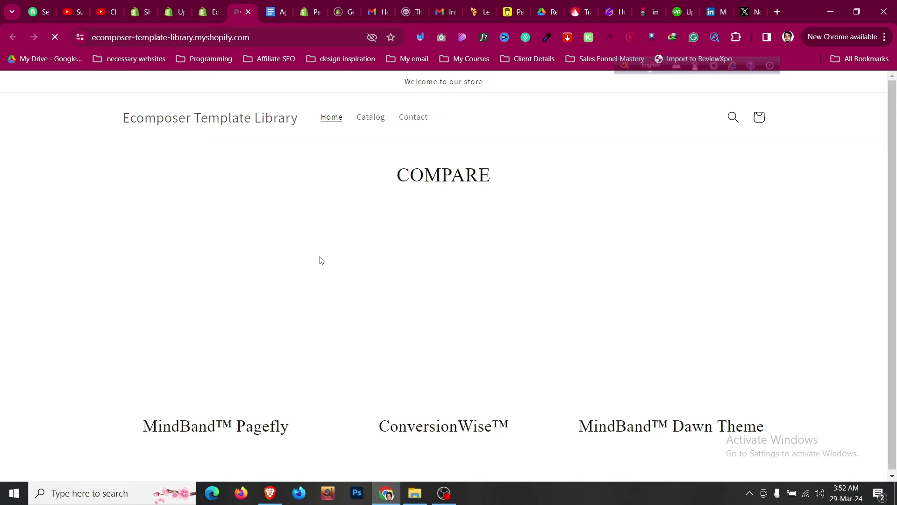
{"action": "right_click", "coordinate": [232, 37]}
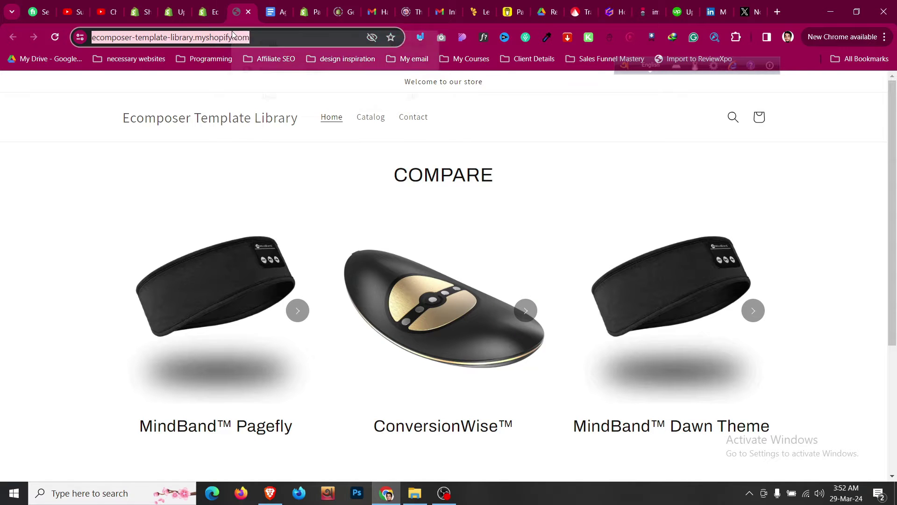
{"action": "left_click", "coordinate": [280, 143]}
Step: Load the copied store address in a new Chrome incognito window
{"action": "left_click", "coordinate": [885, 37]}
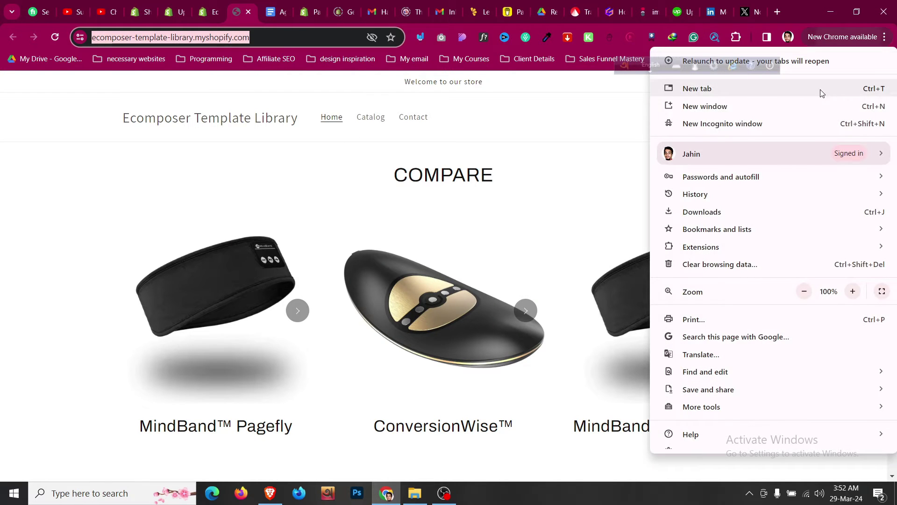
{"action": "left_click", "coordinate": [809, 123]}
{"action": "key", "text": "ctrl+v"}
{"action": "key", "text": "Return"}
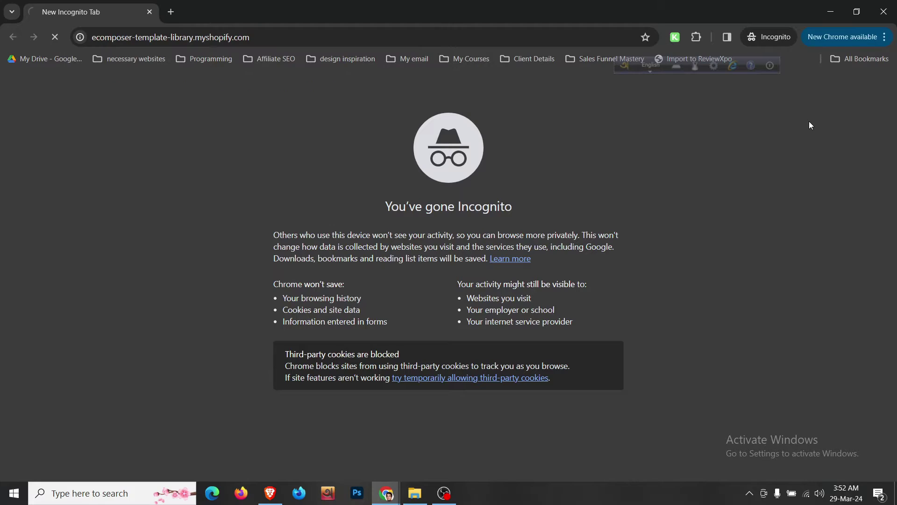
Step: Enter the store password and review the age-gate heading and description text
{"action": "left_click", "coordinate": [417, 333]}
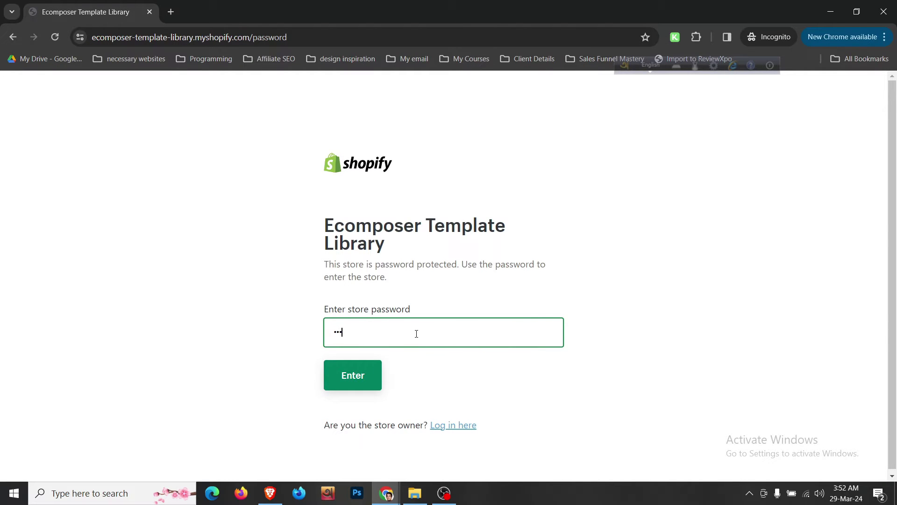
{"action": "left_click", "coordinate": [359, 383]}
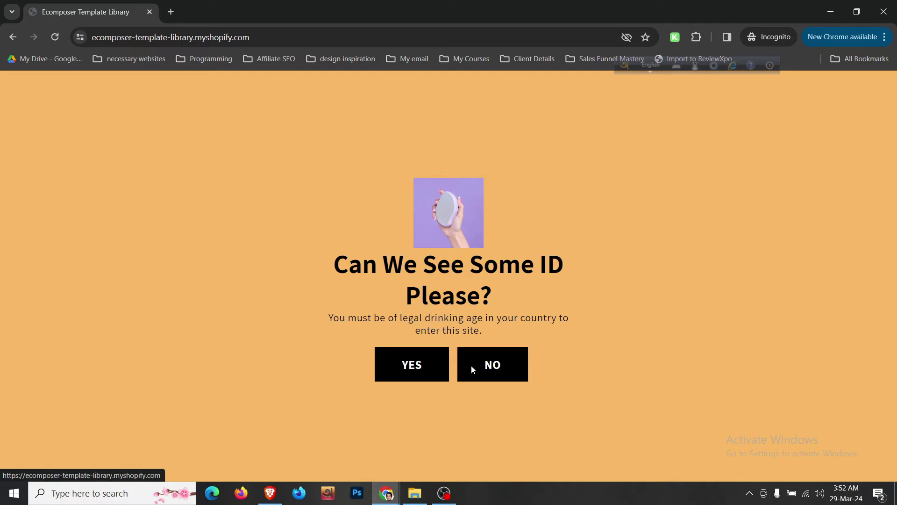
{"action": "left_click_drag", "start_coordinate": [335, 265], "coordinate": [495, 314]}
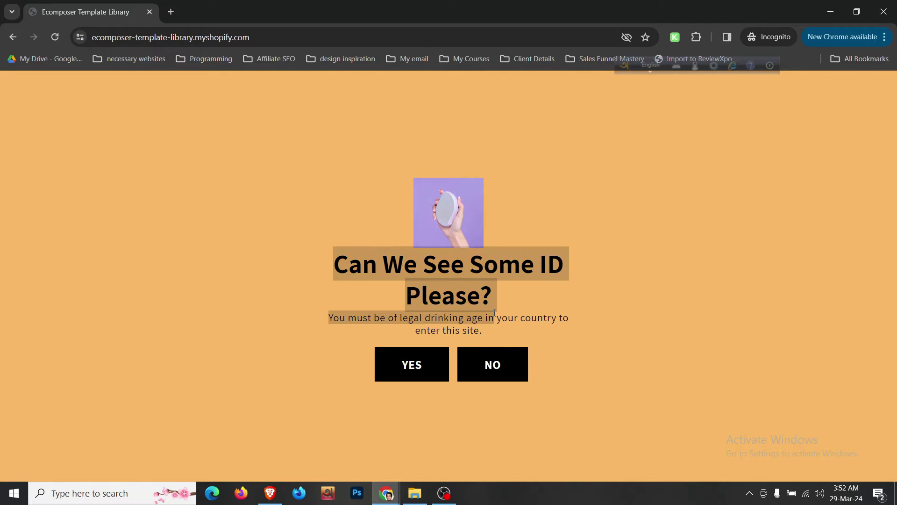
{"action": "left_click", "coordinate": [490, 222]}
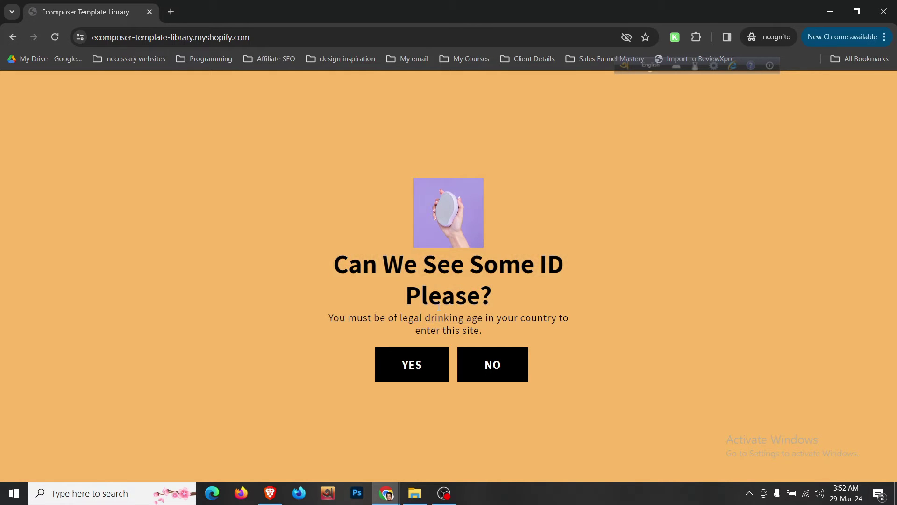
Step: Decline the age check to see the come-back message, then confirm legal age to enter the store
{"action": "left_click", "coordinate": [502, 370]}
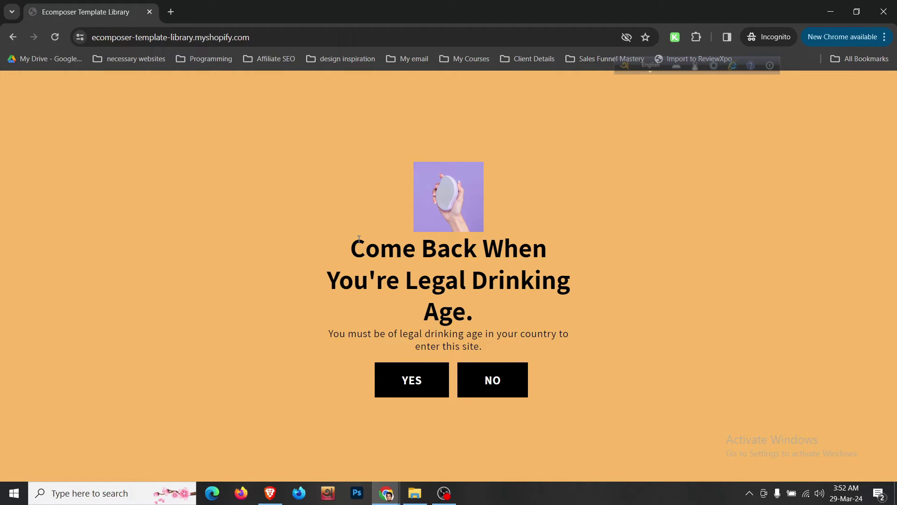
{"action": "left_click", "coordinate": [443, 391]}
{"action": "scroll", "coordinate": [488, 273], "scroll_direction": "down", "scroll_amount": 3}
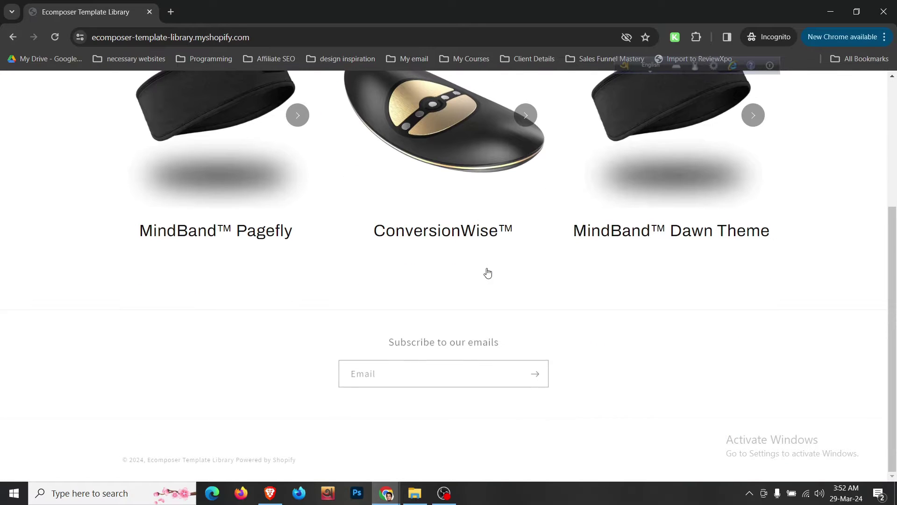
{"action": "scroll", "coordinate": [488, 273], "scroll_direction": "up", "scroll_amount": 3}
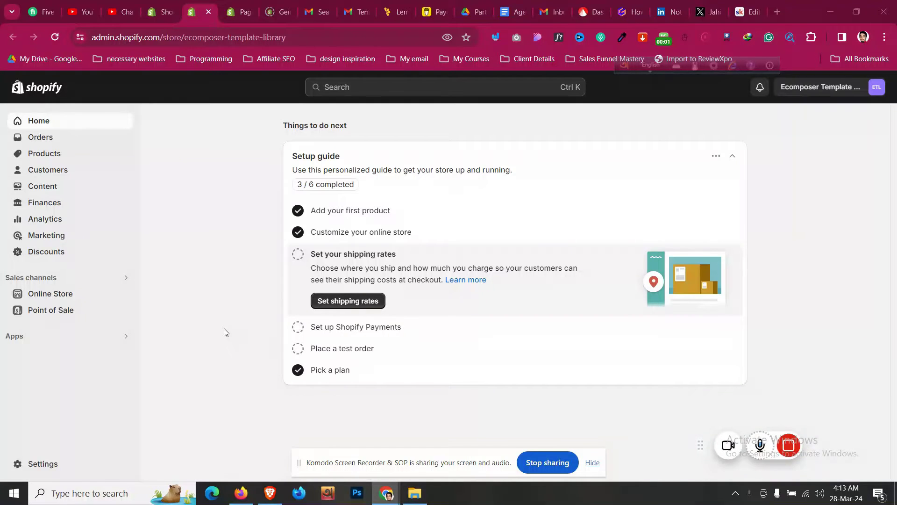
Step: Go to Online Store Themes and bring up the actions for the current Dawn theme
{"action": "left_click", "coordinate": [51, 296]}
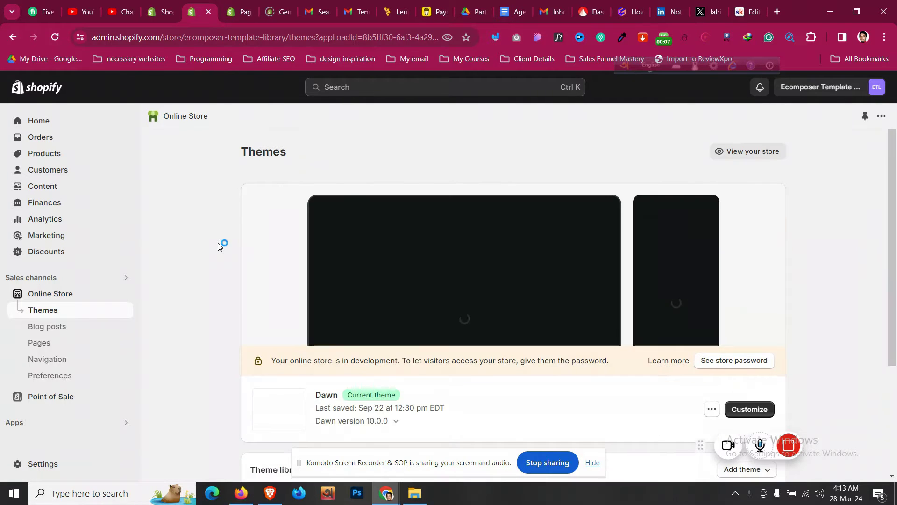
{"action": "scroll", "coordinate": [218, 247], "scroll_direction": "down", "scroll_amount": 1}
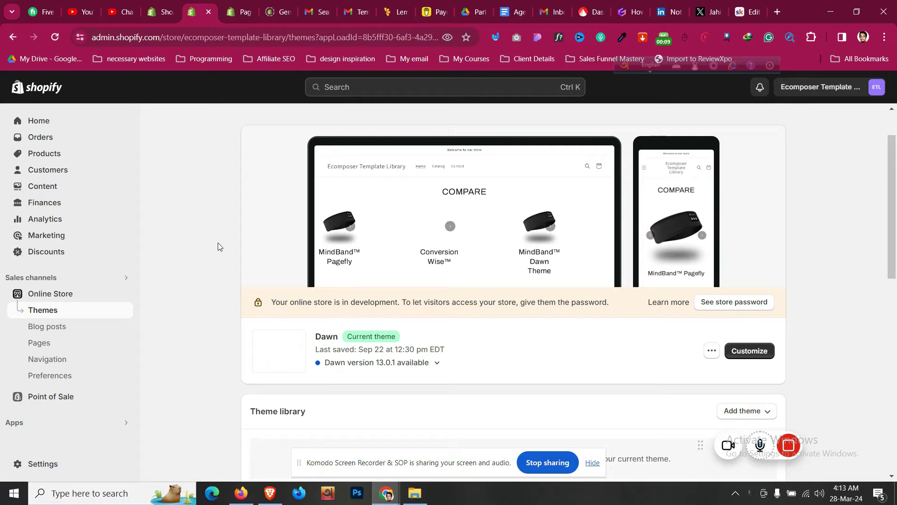
{"action": "scroll", "coordinate": [218, 243], "scroll_direction": "down", "scroll_amount": 1}
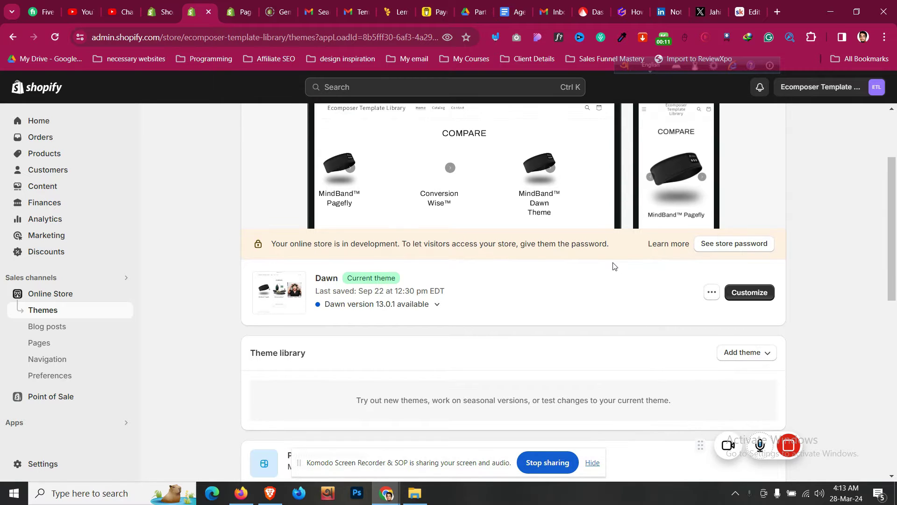
{"action": "left_click", "coordinate": [710, 294]}
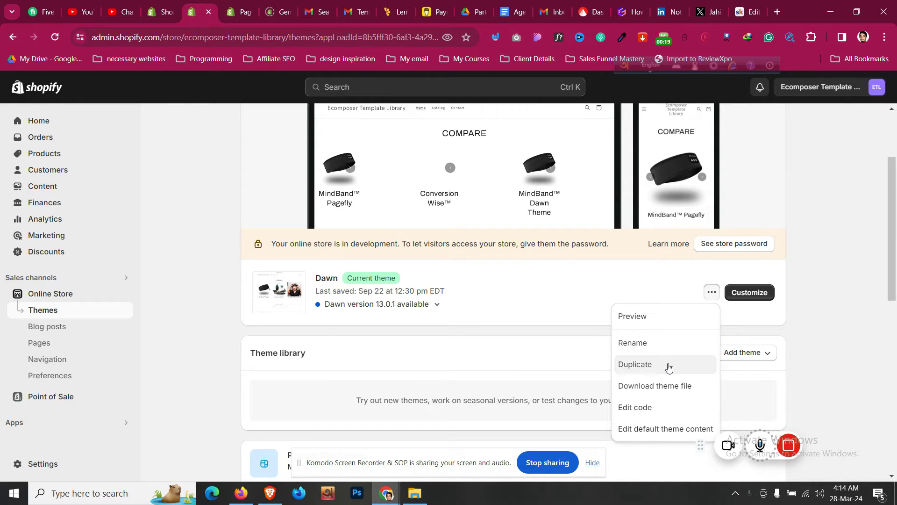
Step: Enter Dawn's code editor, collapse Layout and Templates, and expand the Sections folder
{"action": "left_click", "coordinate": [666, 406]}
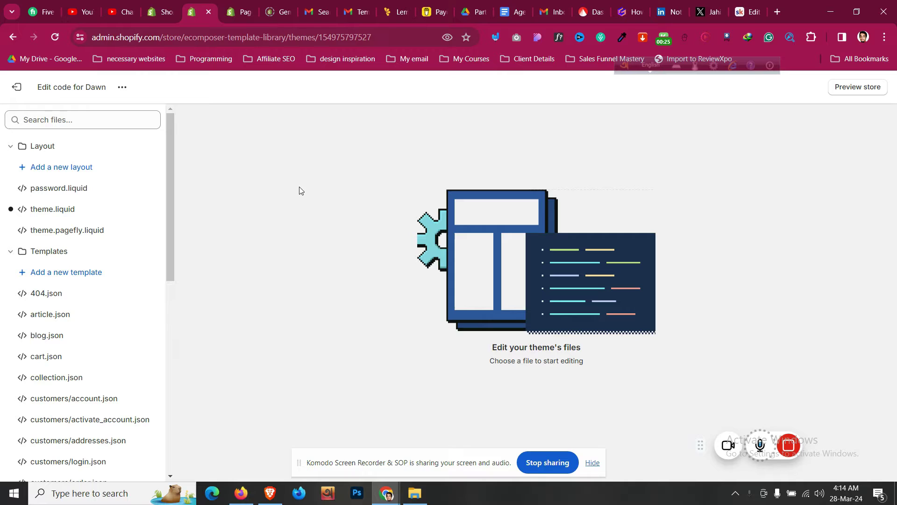
{"action": "left_click", "coordinate": [60, 148]}
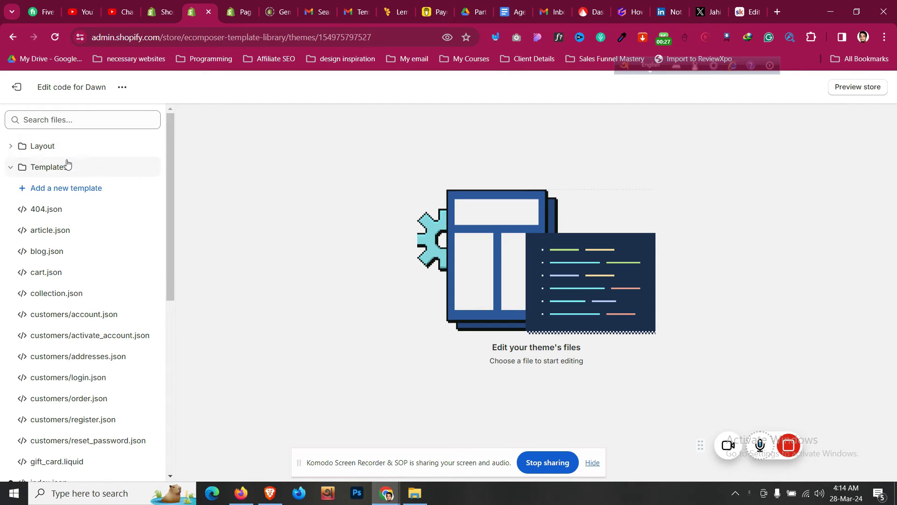
{"action": "left_click", "coordinate": [66, 167]}
{"action": "left_click", "coordinate": [65, 187]}
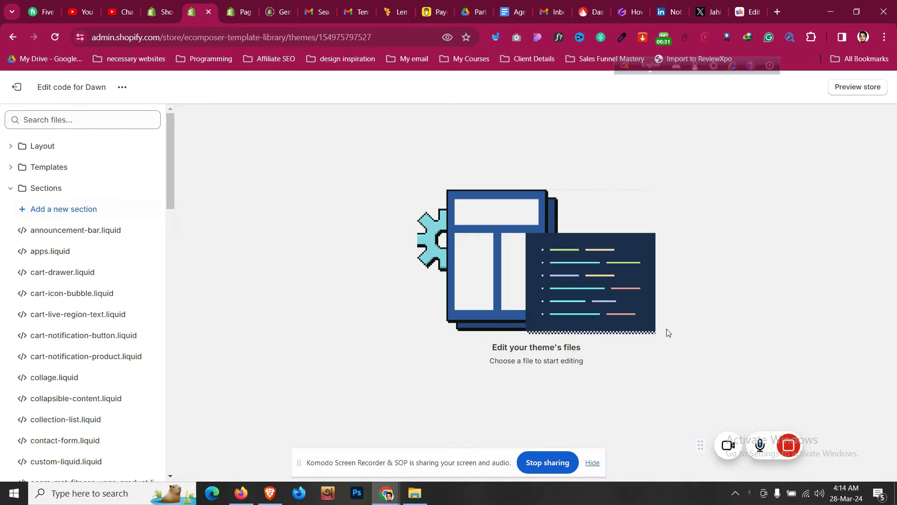
Step: Add a new Liquid section file named age-verification
{"action": "left_click", "coordinate": [86, 218]}
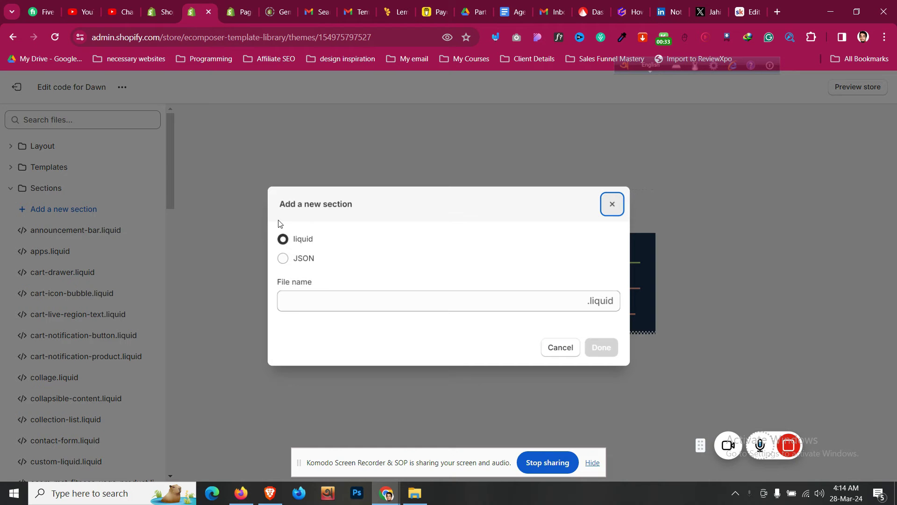
{"action": "left_click", "coordinate": [340, 296]}
{"action": "type", "text": "age"}
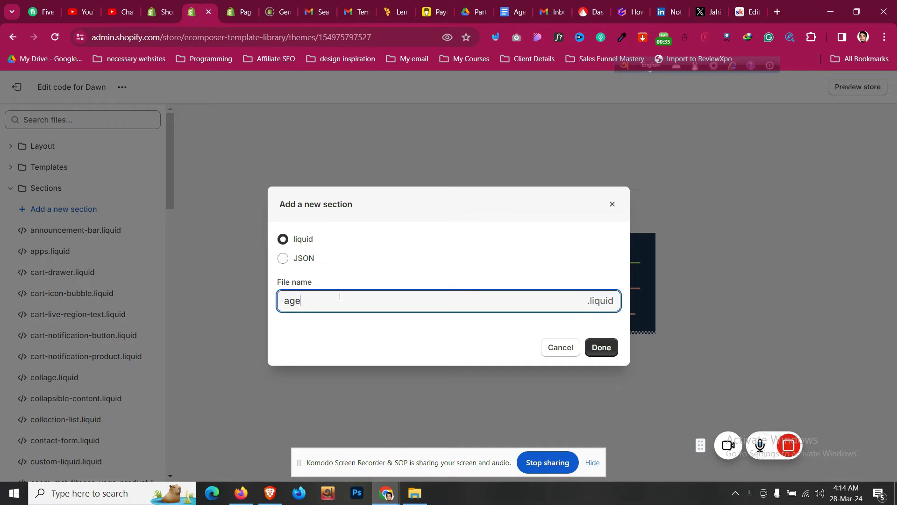
{"action": "type", "text": "-veri"}
{"action": "type", "text": "fication"}
{"action": "left_click", "coordinate": [595, 347]}
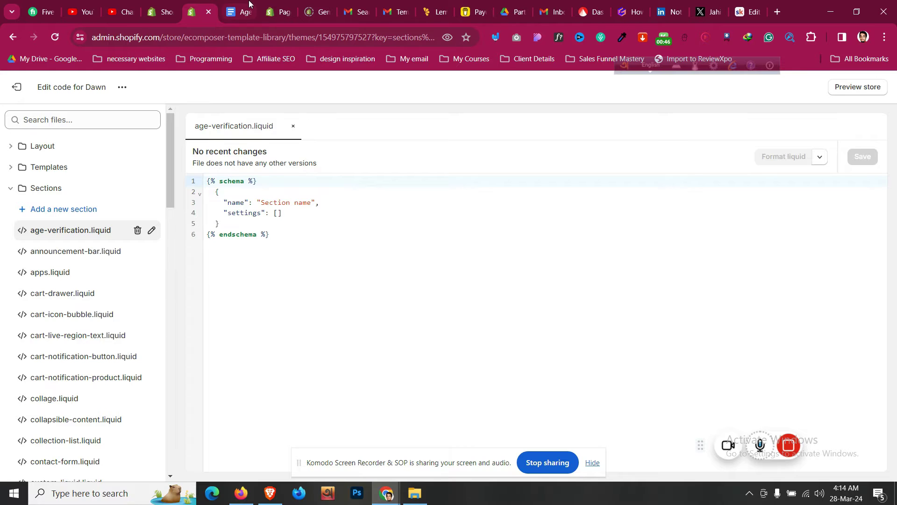
Step: Select all of the Age Verification Liquid Code in Google Docs and return to the section file
{"action": "left_click", "coordinate": [242, 12]}
{"action": "left_click", "coordinate": [390, 276]}
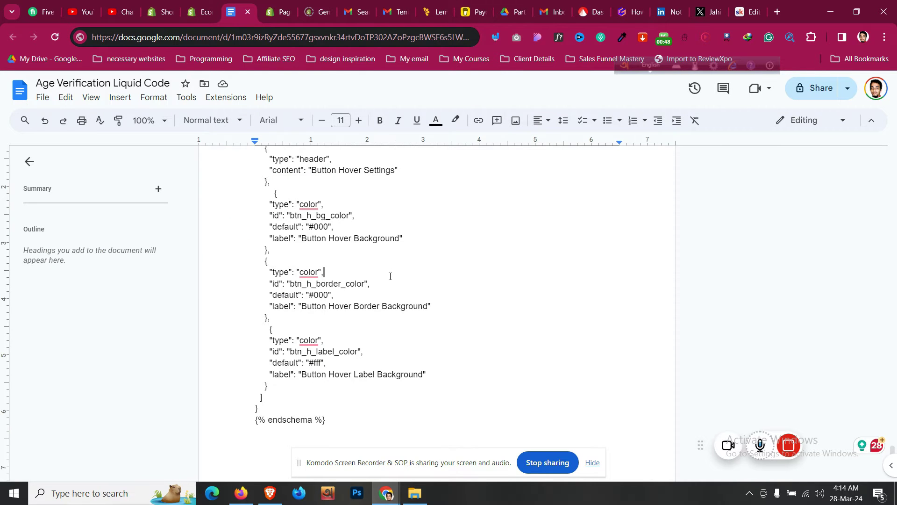
{"action": "scroll", "coordinate": [390, 276], "scroll_direction": "up", "scroll_amount": 3}
{"action": "scroll", "coordinate": [390, 276], "scroll_direction": "up", "scroll_amount": 3}
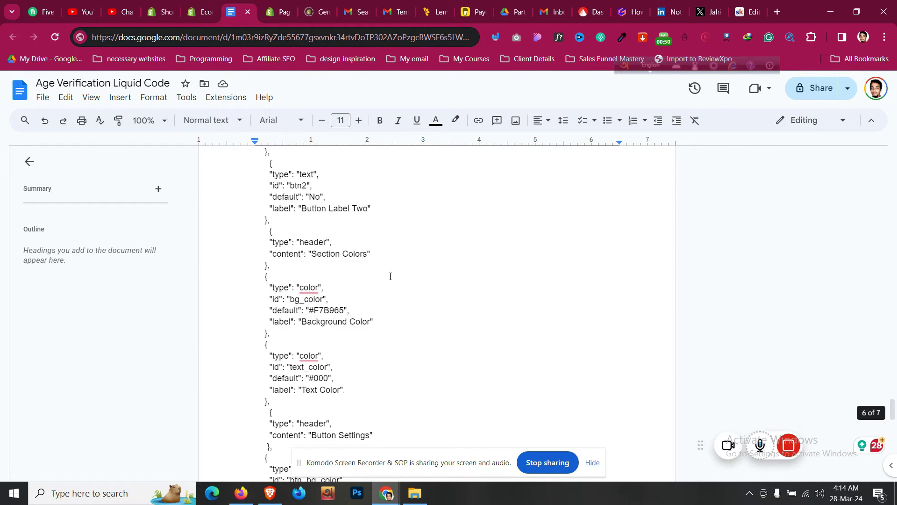
{"action": "scroll", "coordinate": [390, 276], "scroll_direction": "up", "scroll_amount": 3}
{"action": "key", "text": "ctrl+a"}
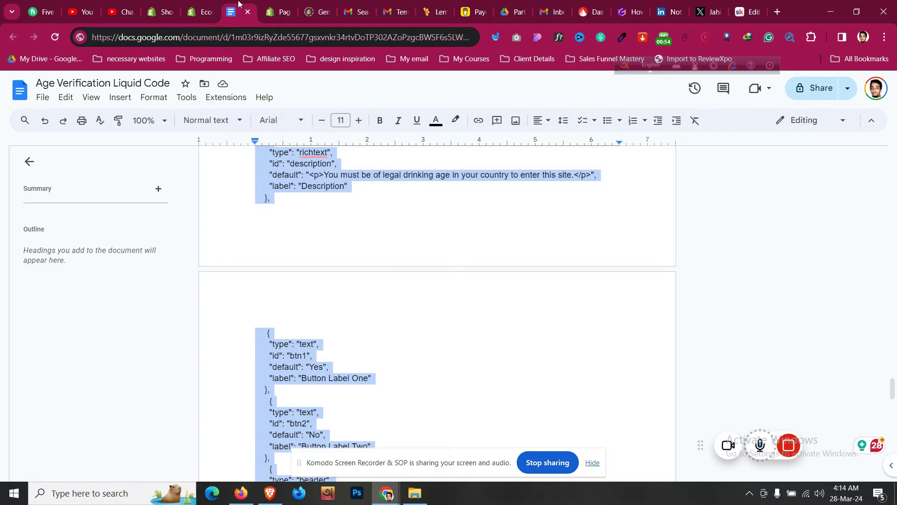
{"action": "left_click", "coordinate": [204, 11]}
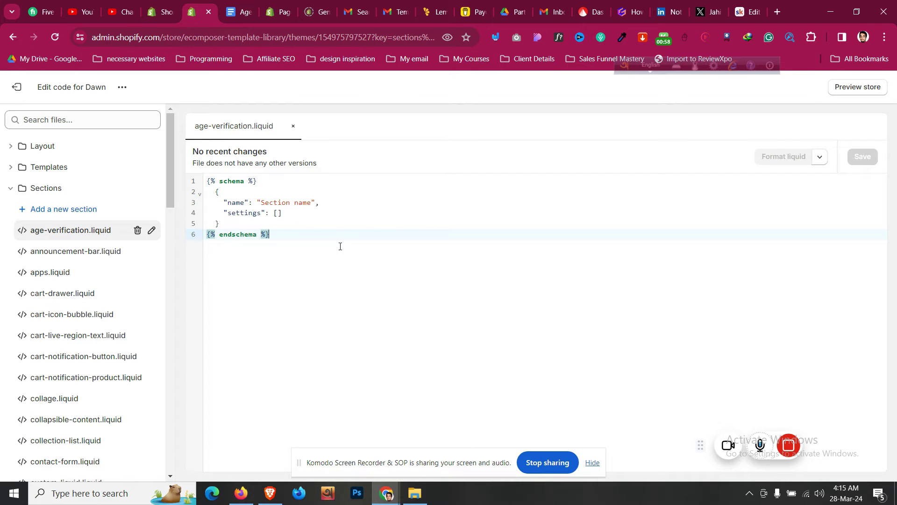
Step: Replace the placeholder schema with the full age-verification section code and save the file
{"action": "key", "text": "ctrl+a"}
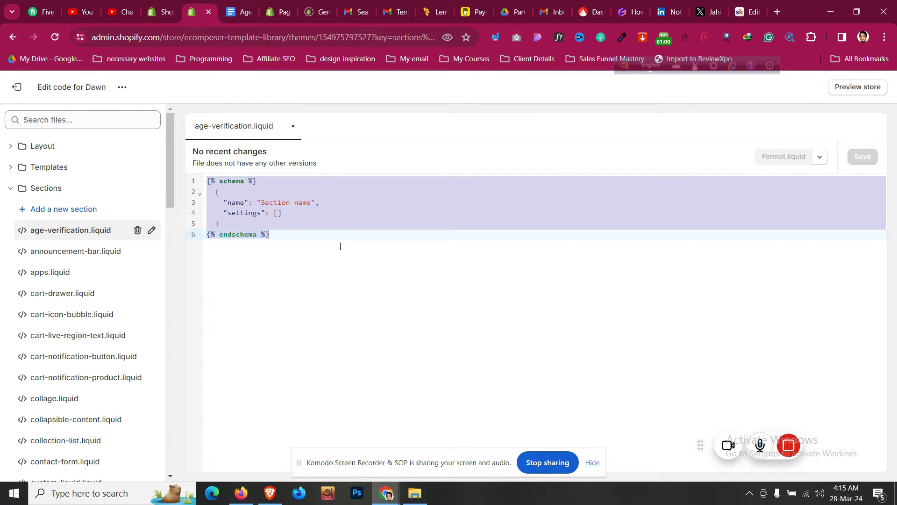
{"action": "key", "text": "BackSpace"}
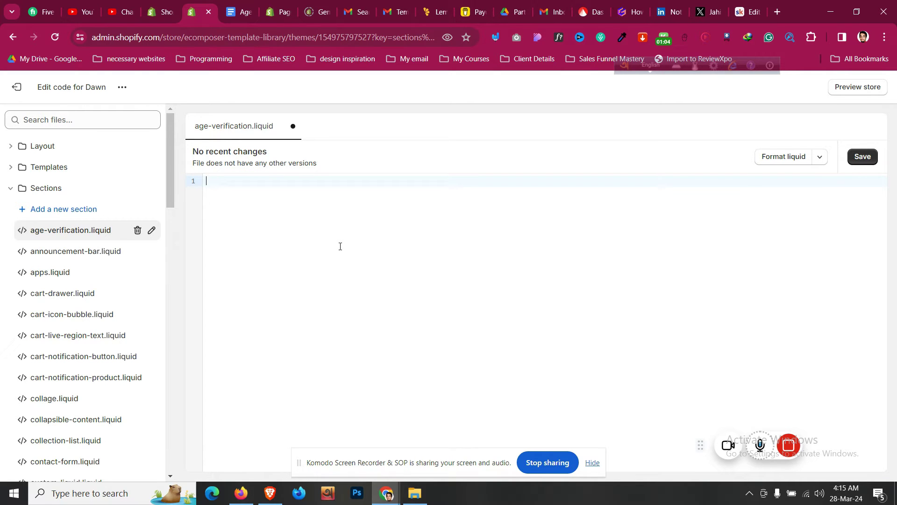
{"action": "key", "text": "ctrl+v"}
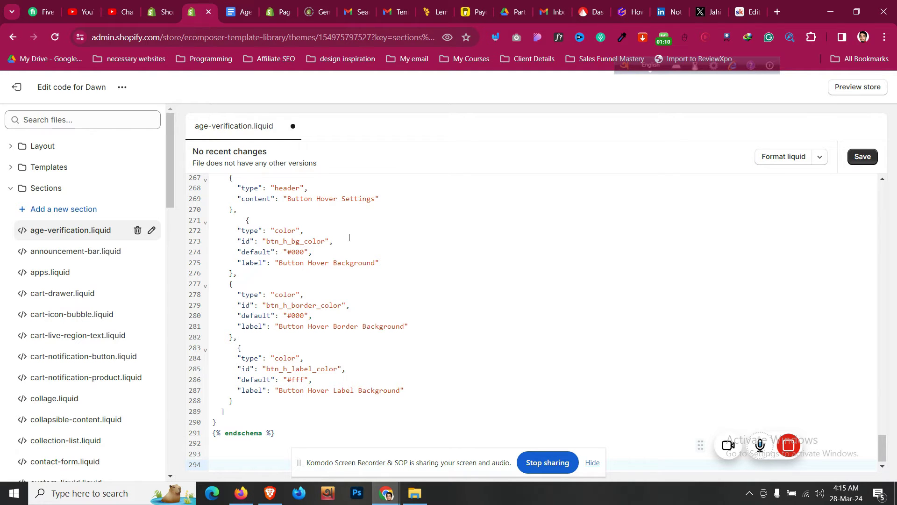
{"action": "left_click", "coordinate": [864, 158]}
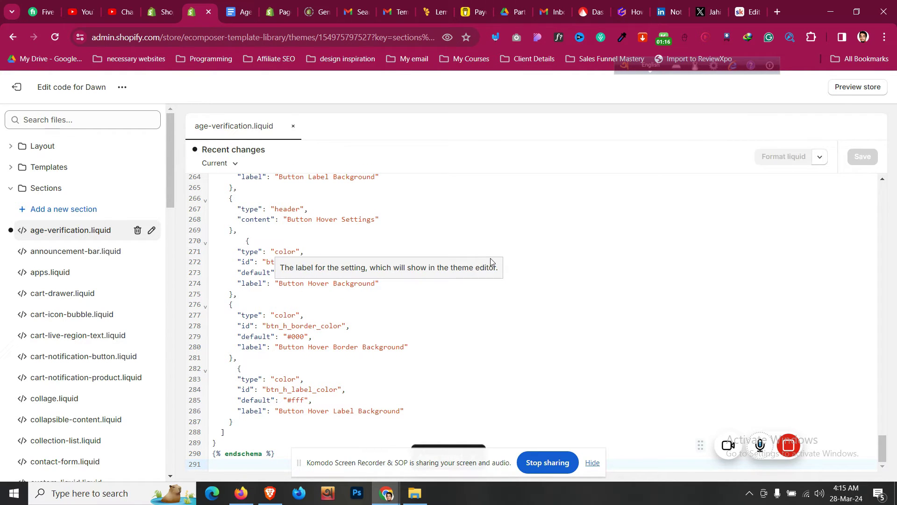
Step: Open theme.liquid from Layout and select the header-group sections line
{"action": "left_click", "coordinate": [50, 152]}
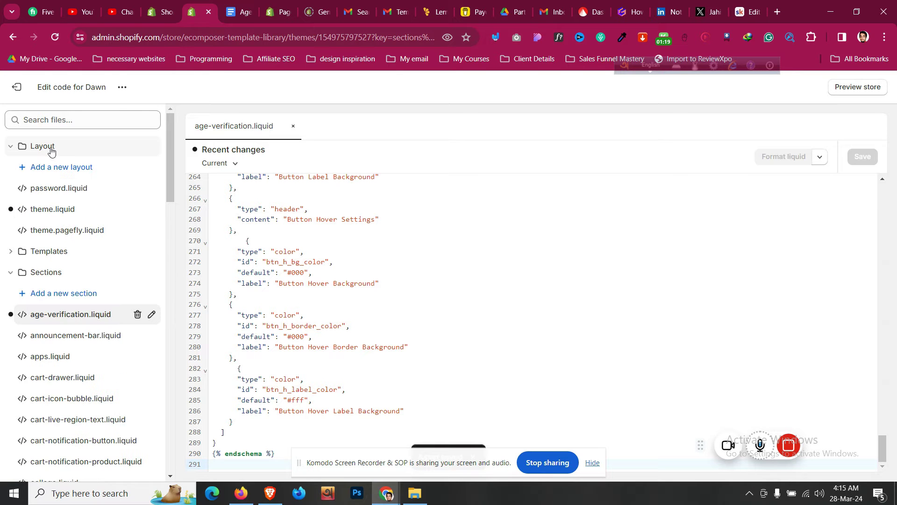
{"action": "left_click", "coordinate": [67, 212]}
{"action": "scroll", "coordinate": [297, 260], "scroll_direction": "down", "scroll_amount": 7}
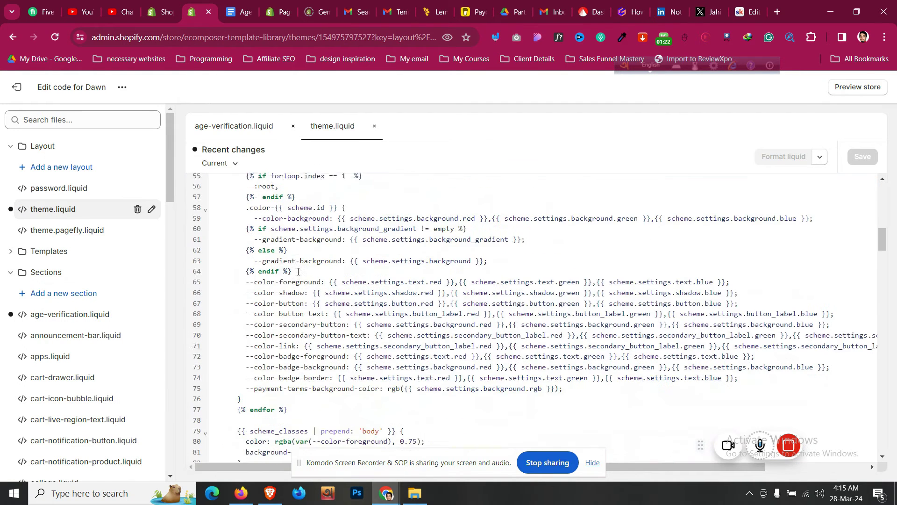
{"action": "scroll", "coordinate": [298, 265], "scroll_direction": "down", "scroll_amount": 3}
{"action": "scroll", "coordinate": [300, 269], "scroll_direction": "down", "scroll_amount": 3}
{"action": "scroll", "coordinate": [303, 274], "scroll_direction": "down", "scroll_amount": 4}
{"action": "scroll", "coordinate": [303, 274], "scroll_direction": "down", "scroll_amount": 8}
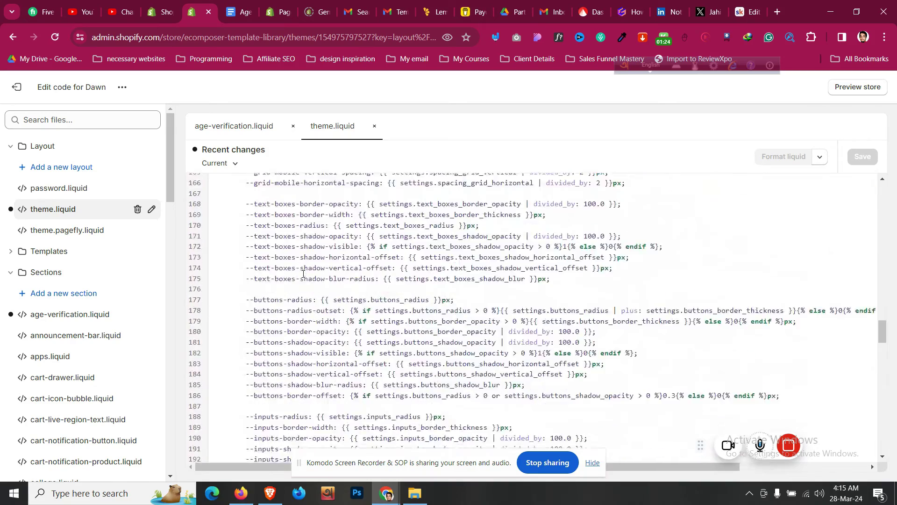
{"action": "scroll", "coordinate": [303, 274], "scroll_direction": "down", "scroll_amount": 6}
{"action": "scroll", "coordinate": [303, 274], "scroll_direction": "down", "scroll_amount": 1}
{"action": "scroll", "coordinate": [303, 274], "scroll_direction": "down", "scroll_amount": 2}
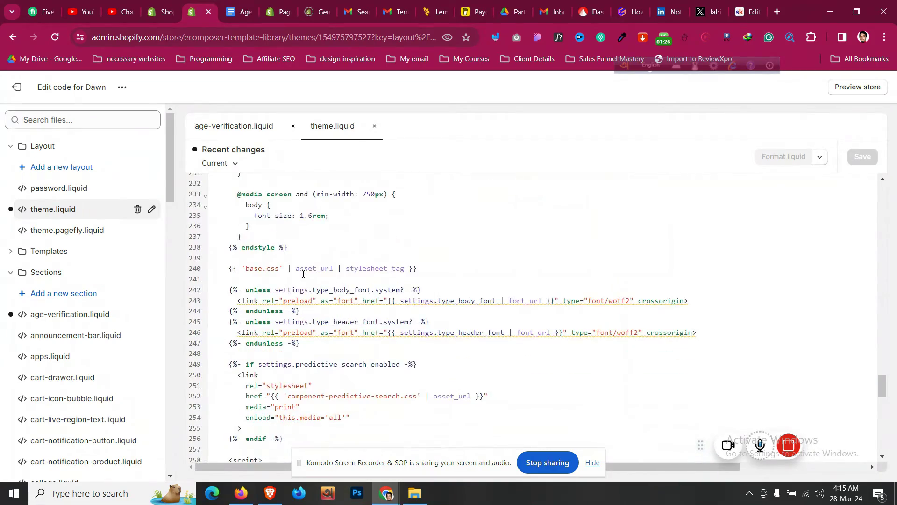
{"action": "scroll", "coordinate": [303, 273], "scroll_direction": "down", "scroll_amount": 1}
{"action": "scroll", "coordinate": [303, 273], "scroll_direction": "down", "scroll_amount": 1}
{"action": "scroll", "coordinate": [303, 274], "scroll_direction": "down", "scroll_amount": 2}
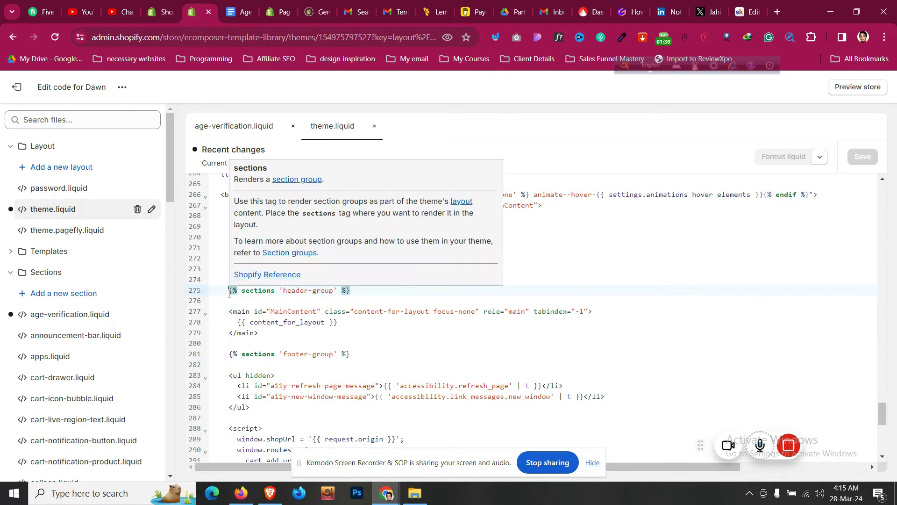
{"action": "left_click_drag", "start_coordinate": [229, 290], "coordinate": [351, 295]}
{"action": "key", "text": "ctrl+c"}
Step: Duplicate that line above the header group and start renaming it to 'age-verification'
{"action": "left_click", "coordinate": [326, 278]}
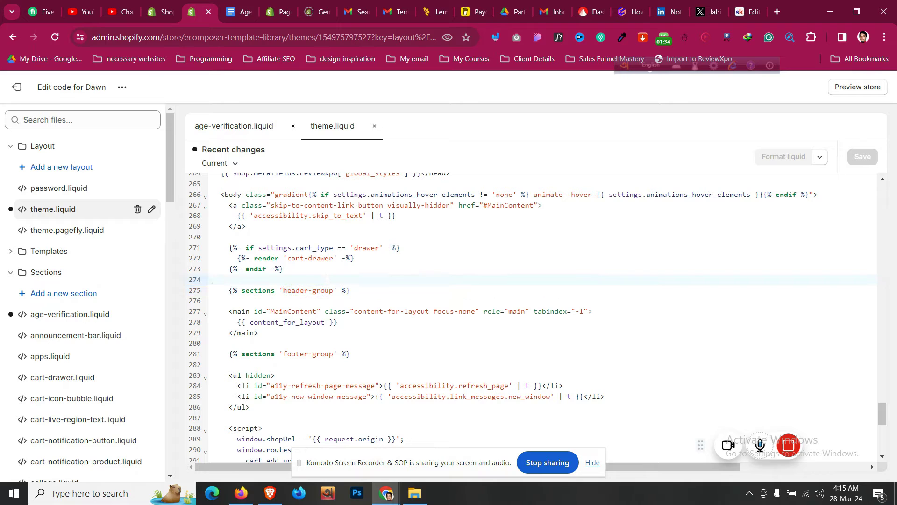
{"action": "key", "text": "Return"}
{"action": "key", "text": "Return"}
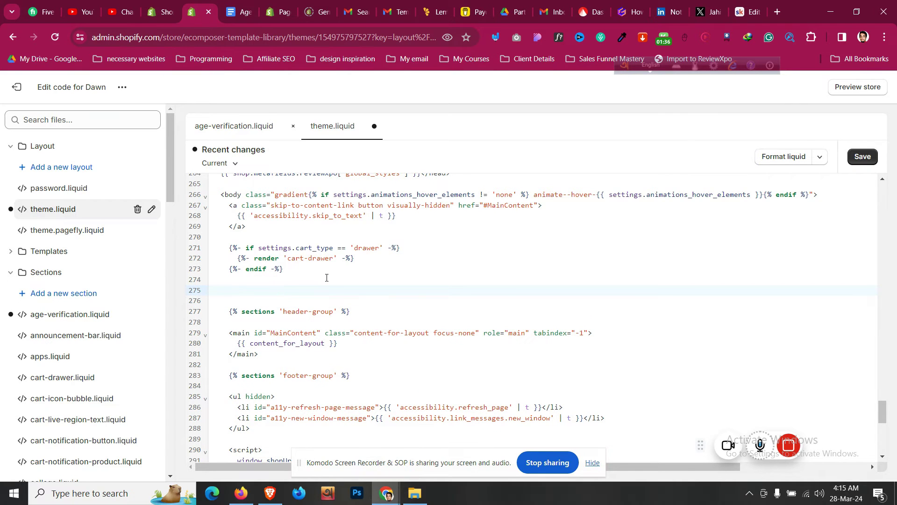
{"action": "key", "text": "ctrl+v"}
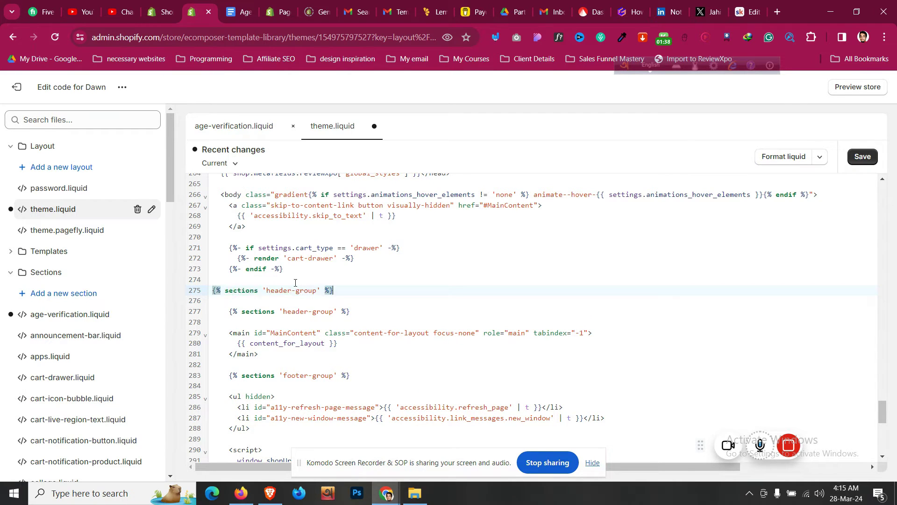
{"action": "key", "text": "Left"}
{"action": "key", "text": "Left"}
{"action": "key", "text": "Left"}
{"action": "key", "text": "BackSpace"}
{"action": "key", "text": "BackSpace"}
{"action": "key", "text": "BackSpace"}
{"action": "key", "text": "BackSpace"}
{"action": "key", "text": "BackSpace"}
{"action": "key", "text": "BackSpace"}
{"action": "type", "text": "age"}
{"action": "key", "text": "BackSpace"}
{"action": "key", "text": "BackSpace"}
{"action": "key", "text": "BackSpace"}
{"action": "key", "text": "BackSpace"}
{"action": "key", "text": "BackSpace"}
{"action": "type", "text": "v"}
{"action": "type", "text": "erif"}
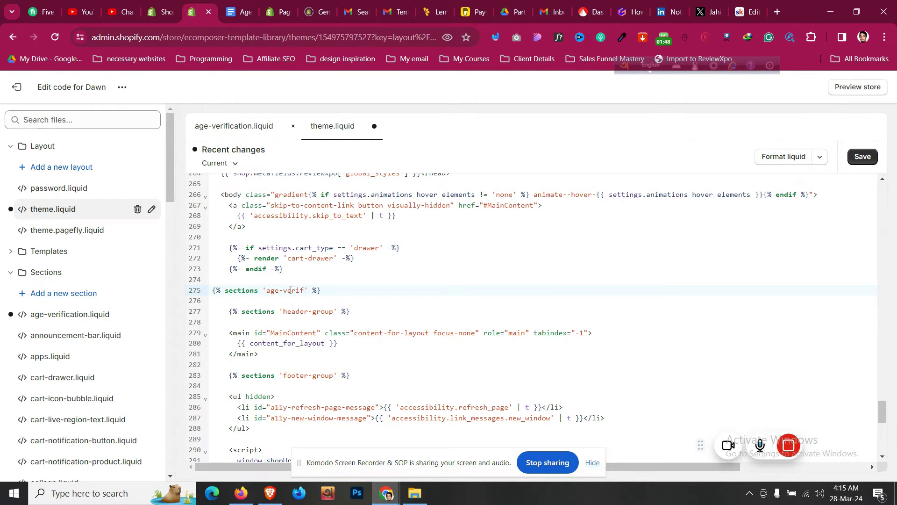
{"action": "type", "text": "icati"}
{"action": "type", "text": "on"}
Step: Save theme.liquid, correct 'sections' to 'section' on line 277, and save again
{"action": "key", "text": "ctrl+s"}
{"action": "scroll", "coordinate": [401, 279], "scroll_direction": "down", "scroll_amount": 4}
{"action": "scroll", "coordinate": [397, 287], "scroll_direction": "down", "scroll_amount": 7}
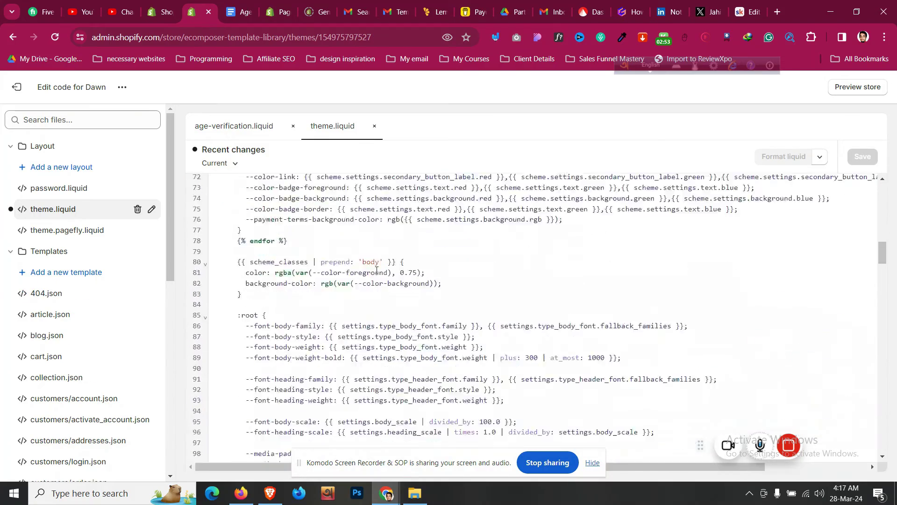
{"action": "scroll", "coordinate": [389, 298], "scroll_direction": "down", "scroll_amount": 10}
{"action": "scroll", "coordinate": [377, 314], "scroll_direction": "down", "scroll_amount": 7}
{"action": "scroll", "coordinate": [377, 315], "scroll_direction": "down", "scroll_amount": 6}
{"action": "scroll", "coordinate": [378, 315], "scroll_direction": "down", "scroll_amount": 2}
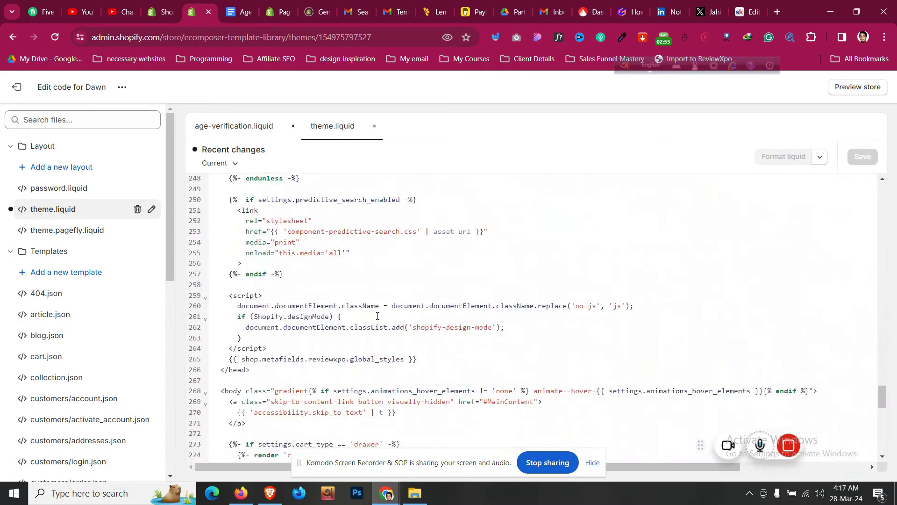
{"action": "scroll", "coordinate": [377, 315], "scroll_direction": "down", "scroll_amount": 1}
{"action": "scroll", "coordinate": [378, 315], "scroll_direction": "down", "scroll_amount": 3}
{"action": "scroll", "coordinate": [377, 315], "scroll_direction": "down", "scroll_amount": 2}
{"action": "scroll", "coordinate": [337, 281], "scroll_direction": "up", "scroll_amount": 1}
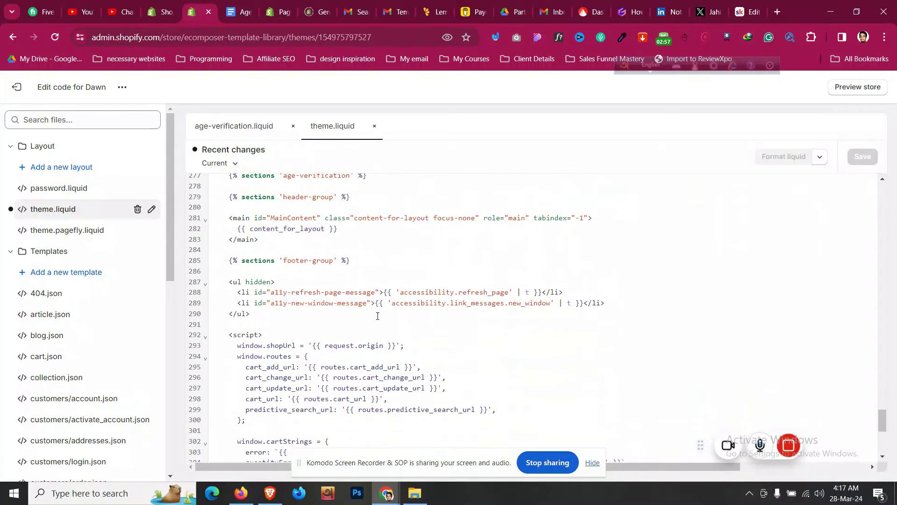
{"action": "scroll", "coordinate": [290, 243], "scroll_direction": "up", "scroll_amount": 1}
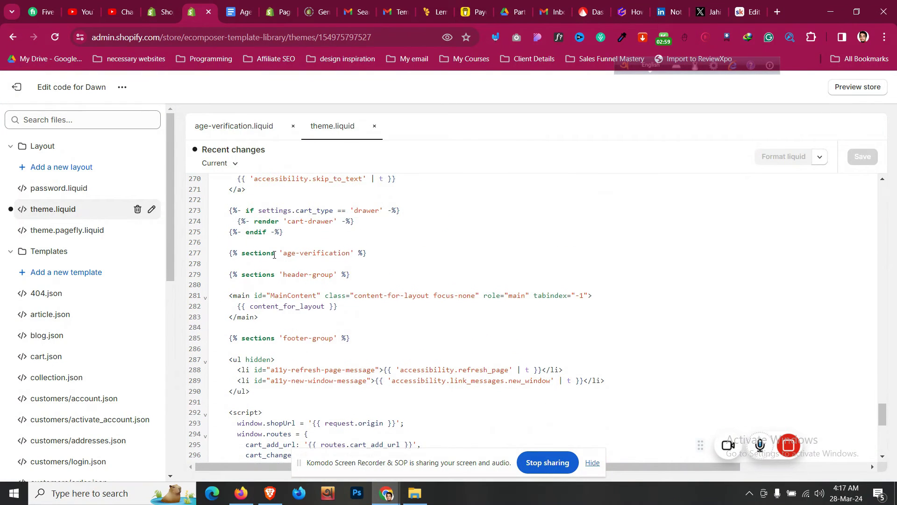
{"action": "left_click", "coordinate": [274, 254]}
{"action": "key", "text": "BackSpace"}
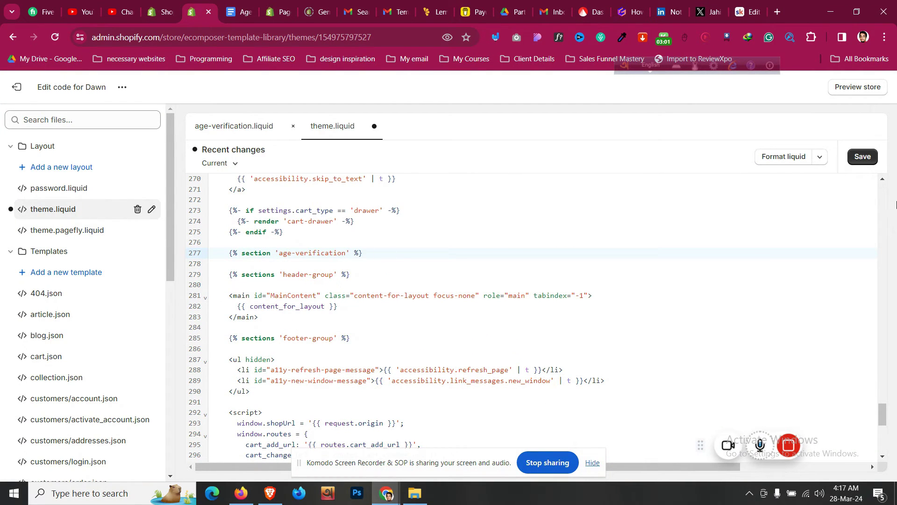
{"action": "left_click", "coordinate": [863, 156]}
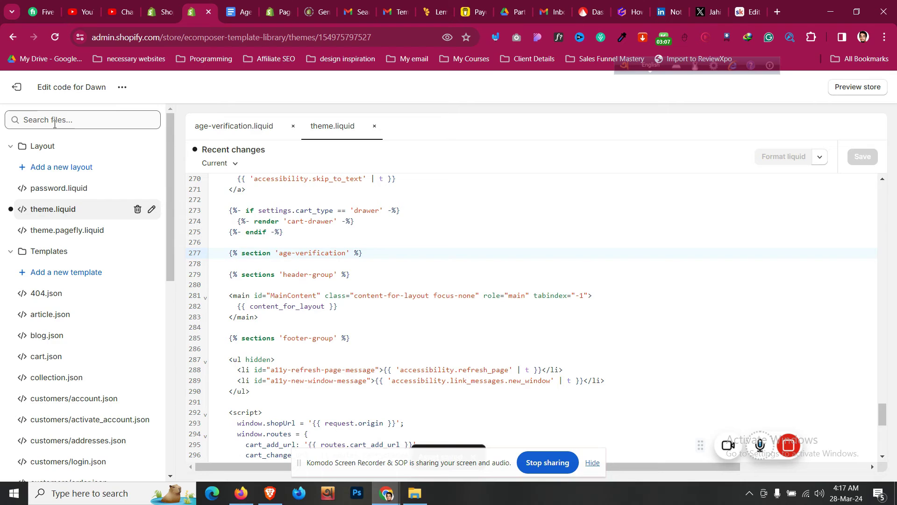
Step: From the Dawn customizer, enter the Age Verification settings and toggle Enable Age Verification off then on
{"action": "left_click", "coordinate": [17, 87]}
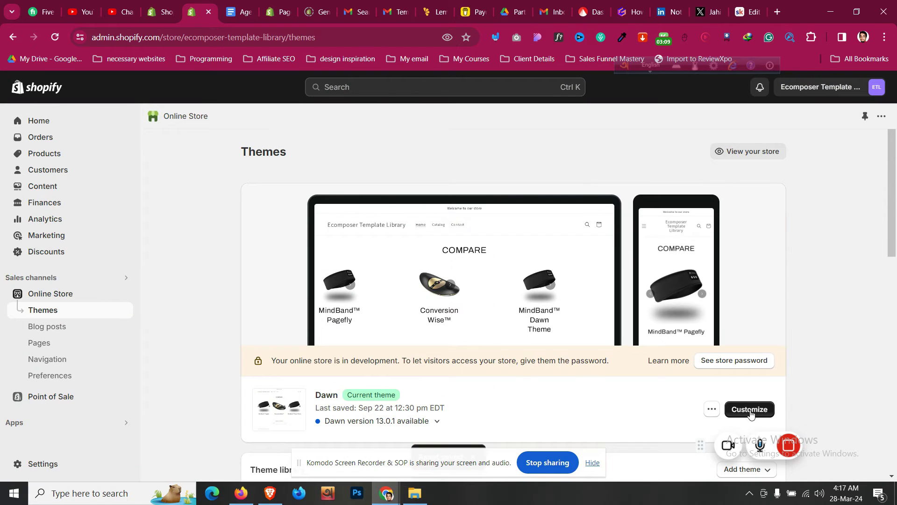
{"action": "left_click", "coordinate": [750, 411]}
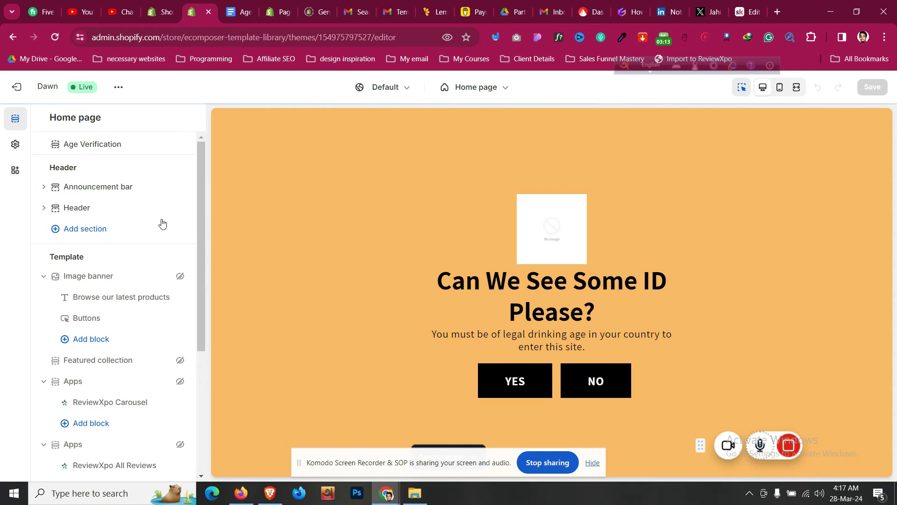
{"action": "left_click", "coordinate": [89, 144]}
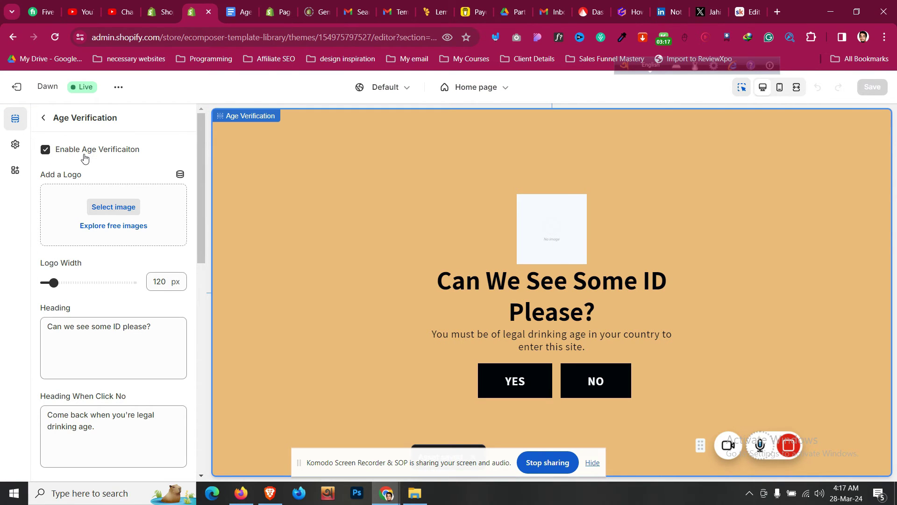
{"action": "left_click", "coordinate": [85, 155]}
{"action": "left_click", "coordinate": [86, 155]}
Step: Pick IMG_9234 from the image library as the popup's Add a Logo image
{"action": "left_click", "coordinate": [112, 207]}
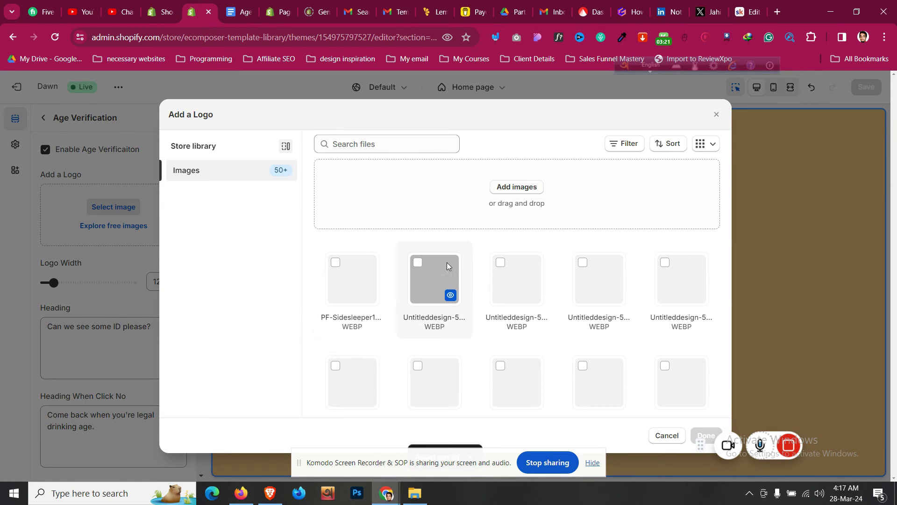
{"action": "scroll", "coordinate": [582, 211], "scroll_direction": "down", "scroll_amount": 3}
{"action": "scroll", "coordinate": [585, 224], "scroll_direction": "down", "scroll_amount": 5}
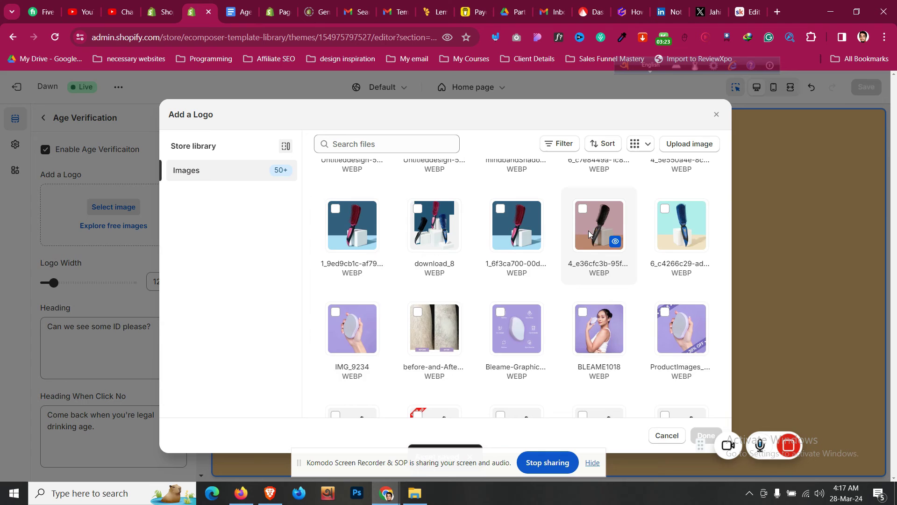
{"action": "scroll", "coordinate": [589, 236], "scroll_direction": "down", "scroll_amount": 3}
{"action": "scroll", "coordinate": [589, 235], "scroll_direction": "up", "scroll_amount": 2}
{"action": "scroll", "coordinate": [351, 260], "scroll_direction": "up", "scroll_amount": 2}
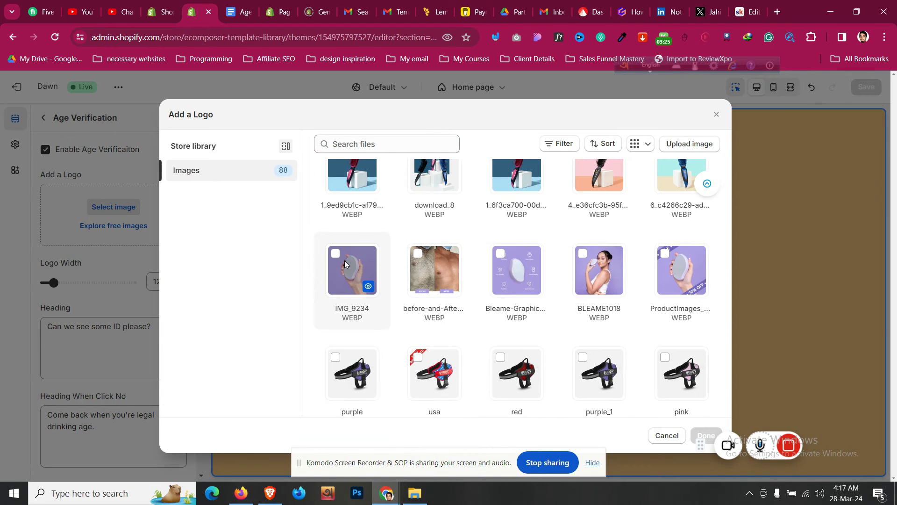
{"action": "left_click", "coordinate": [343, 267]}
{"action": "scroll", "coordinate": [680, 330], "scroll_direction": "down", "scroll_amount": 2}
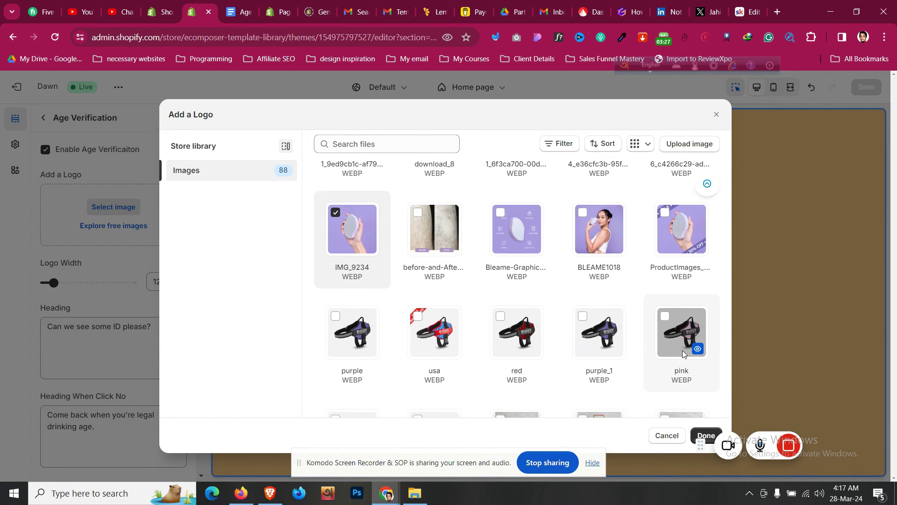
{"action": "left_click", "coordinate": [707, 435]}
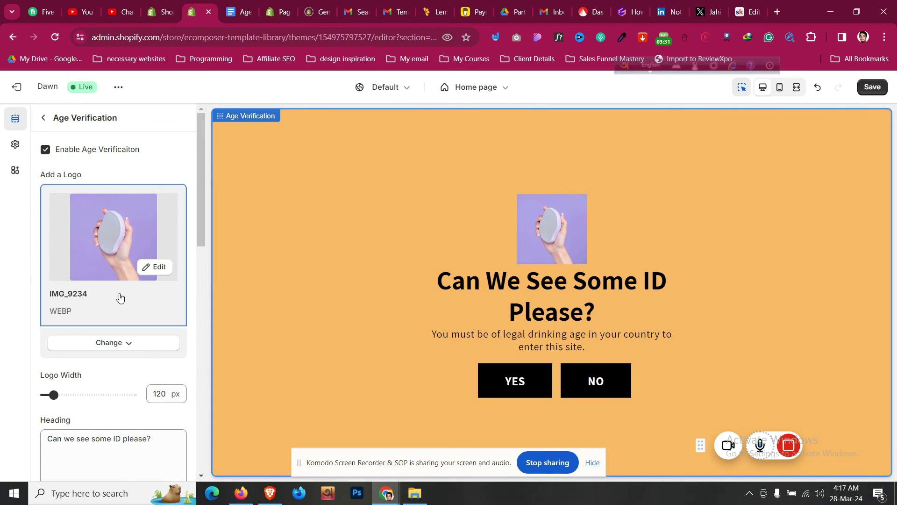
{"action": "scroll", "coordinate": [112, 298], "scroll_direction": "down", "scroll_amount": 2}
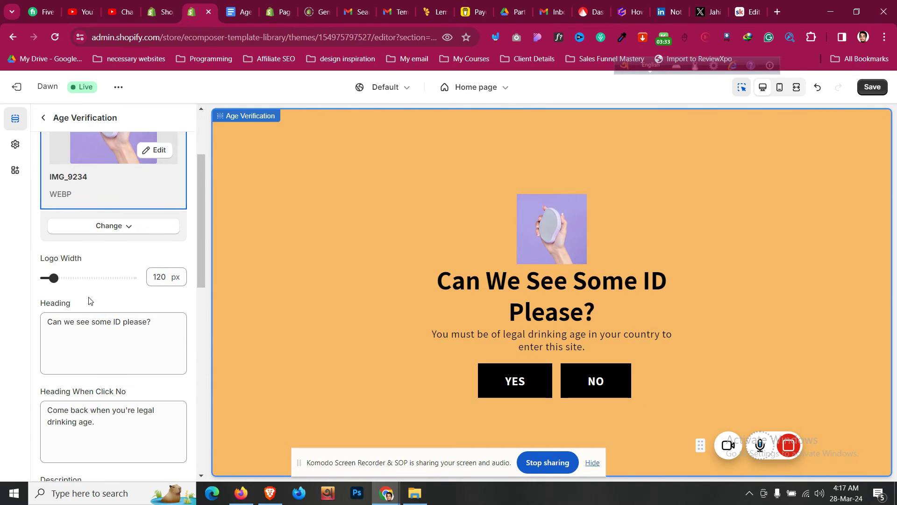
{"action": "scroll", "coordinate": [75, 293], "scroll_direction": "down", "scroll_amount": 1}
Step: Review the Heading and Heading When Click No fields, then save the theme changes
{"action": "left_click", "coordinate": [120, 275]}
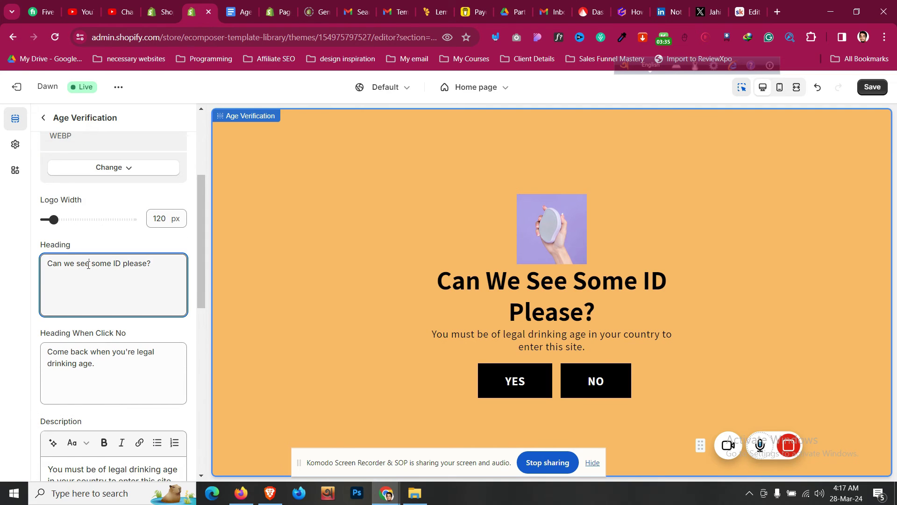
{"action": "left_click", "coordinate": [146, 265]}
{"action": "scroll", "coordinate": [147, 266], "scroll_direction": "down", "scroll_amount": 2}
{"action": "left_click", "coordinate": [143, 273]}
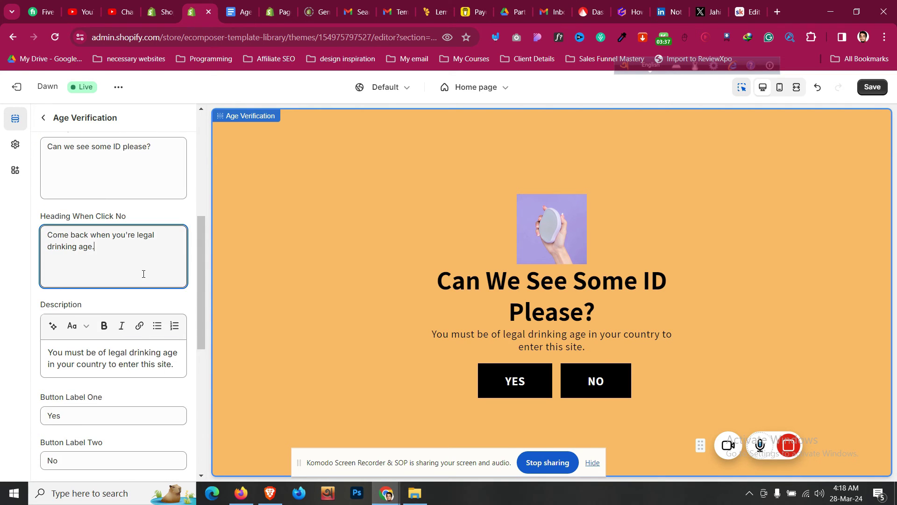
{"action": "scroll", "coordinate": [143, 273], "scroll_direction": "down", "scroll_amount": 2}
{"action": "scroll", "coordinate": [148, 301], "scroll_direction": "down", "scroll_amount": 2}
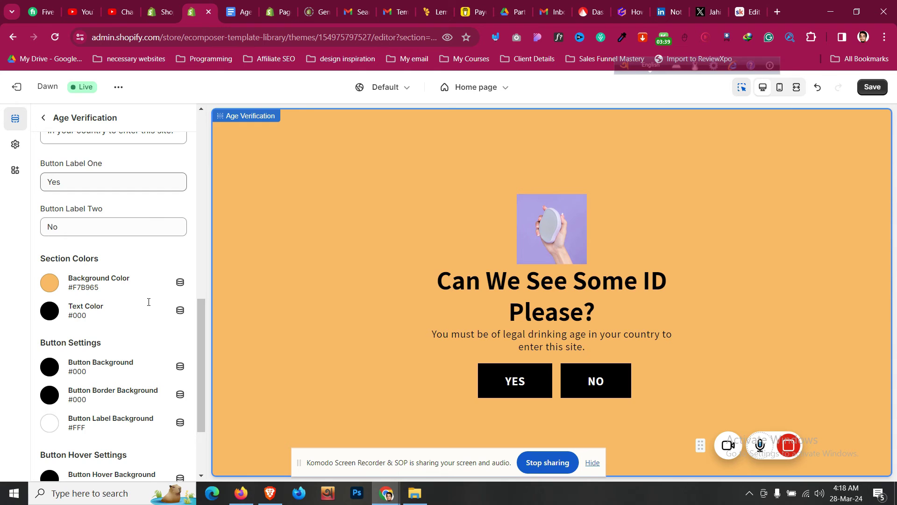
{"action": "scroll", "coordinate": [157, 371], "scroll_direction": "down", "scroll_amount": 2}
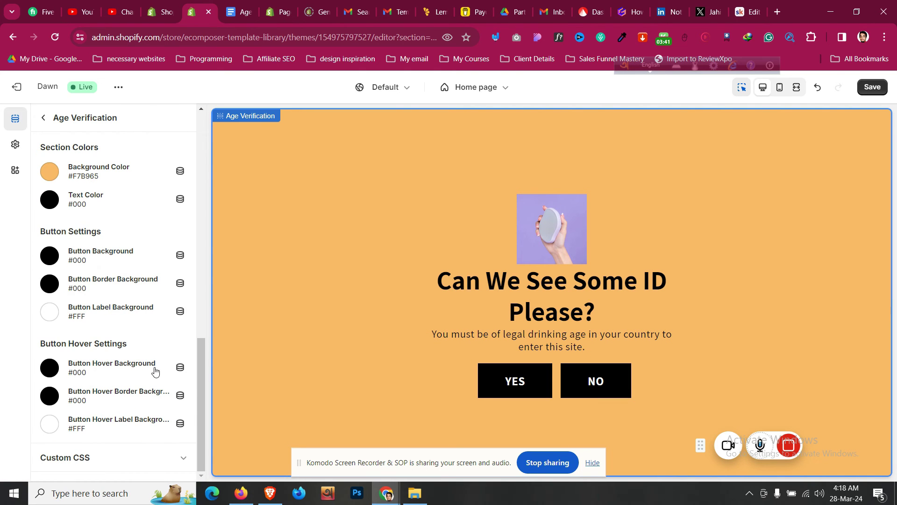
{"action": "scroll", "coordinate": [155, 371], "scroll_direction": "up", "scroll_amount": 5}
{"action": "scroll", "coordinate": [143, 376], "scroll_direction": "up", "scroll_amount": 4}
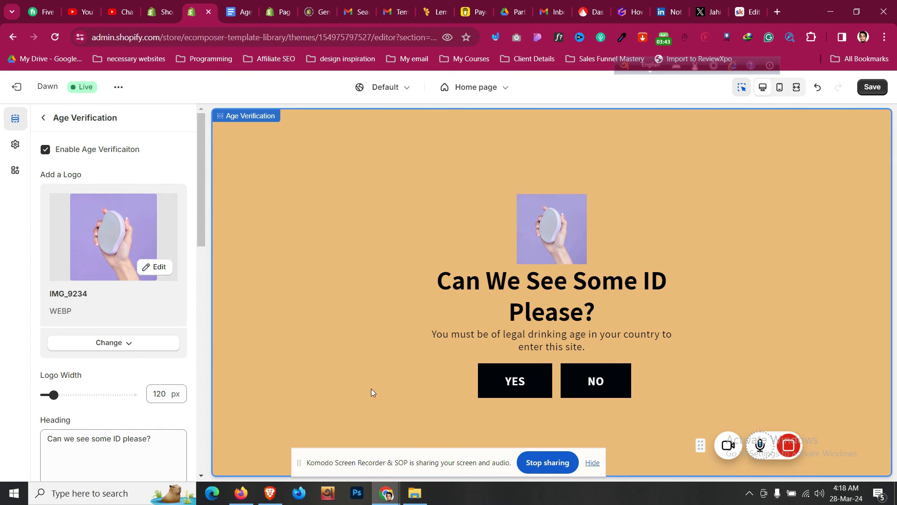
{"action": "scroll", "coordinate": [115, 300], "scroll_direction": "down", "scroll_amount": 3}
{"action": "scroll", "coordinate": [113, 300], "scroll_direction": "down", "scroll_amount": 3}
{"action": "scroll", "coordinate": [112, 301], "scroll_direction": "down", "scroll_amount": 2}
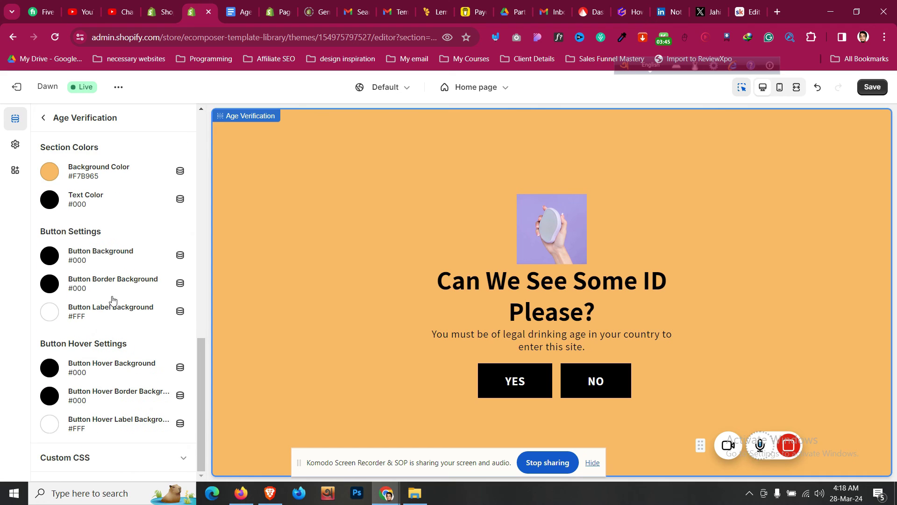
{"action": "left_click", "coordinate": [872, 89]}
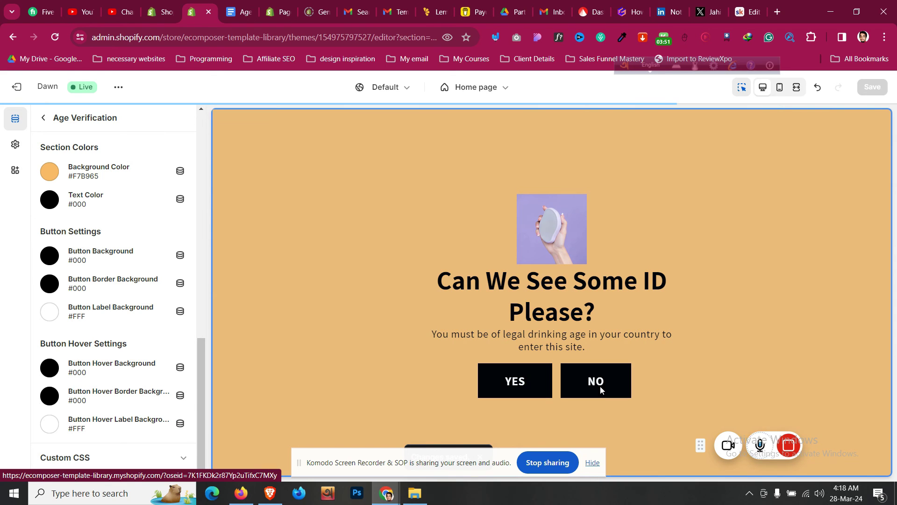
Step: View the live storefront, try NO then YES on the age gate, go home and reload
{"action": "left_click", "coordinate": [118, 87]}
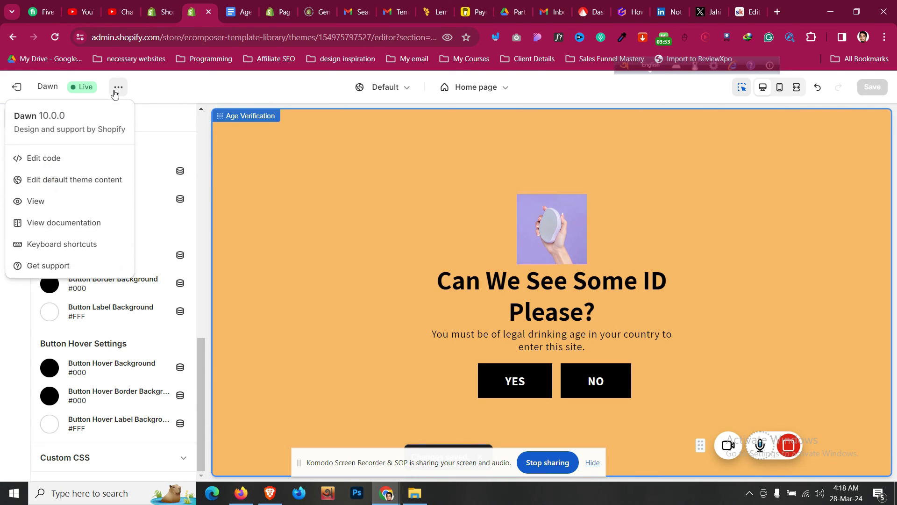
{"action": "left_click", "coordinate": [64, 203]}
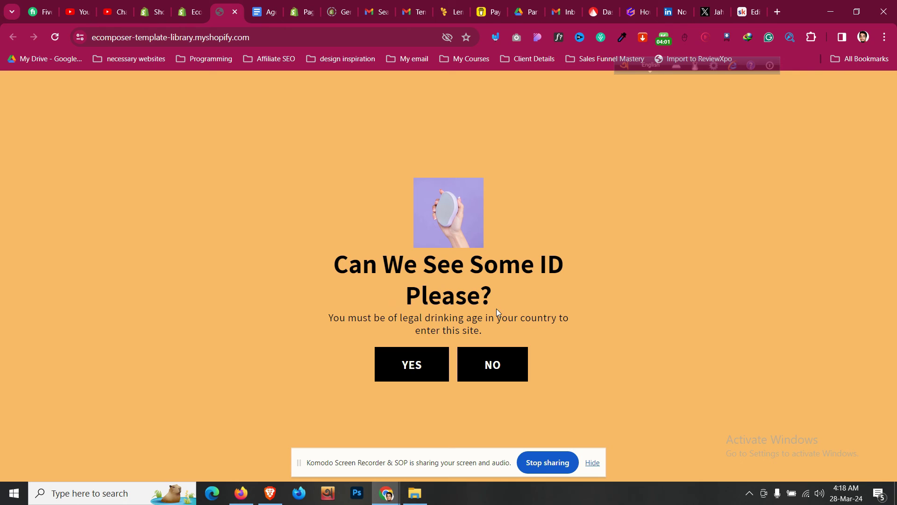
{"action": "left_click", "coordinate": [499, 375]}
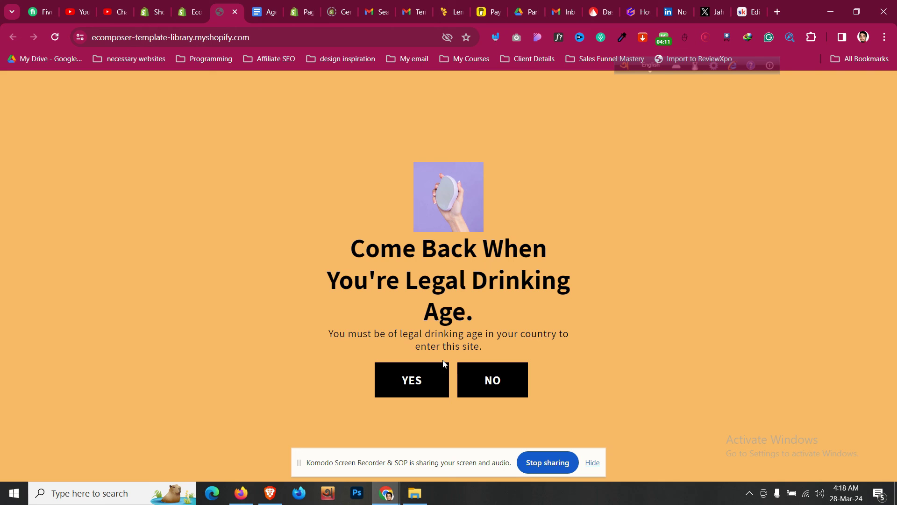
{"action": "left_click", "coordinate": [411, 390]}
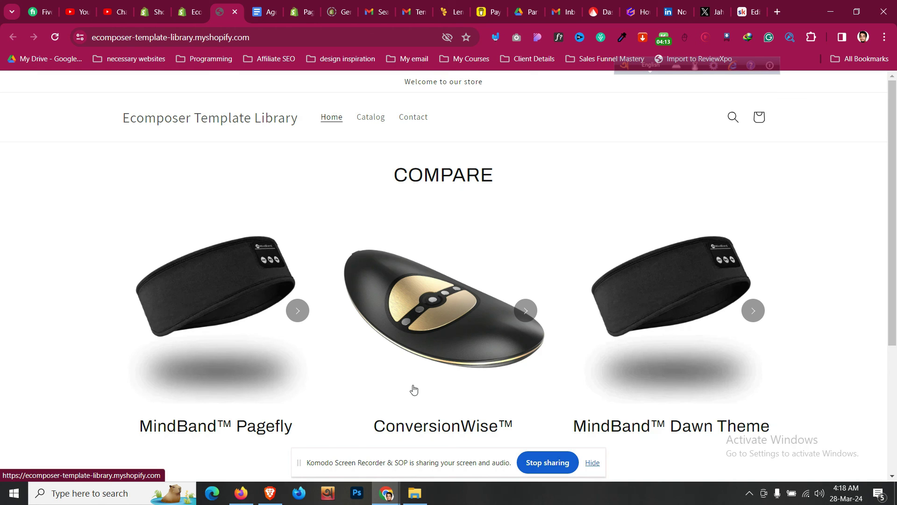
{"action": "scroll", "coordinate": [343, 341], "scroll_direction": "down", "scroll_amount": 3}
{"action": "scroll", "coordinate": [343, 342], "scroll_direction": "up", "scroll_amount": 5}
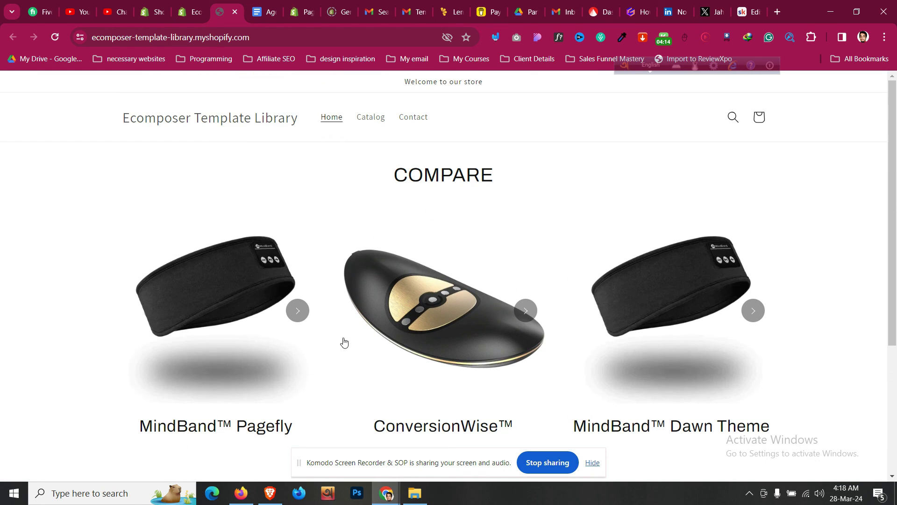
{"action": "left_click", "coordinate": [193, 126]}
{"action": "left_click", "coordinate": [54, 36]}
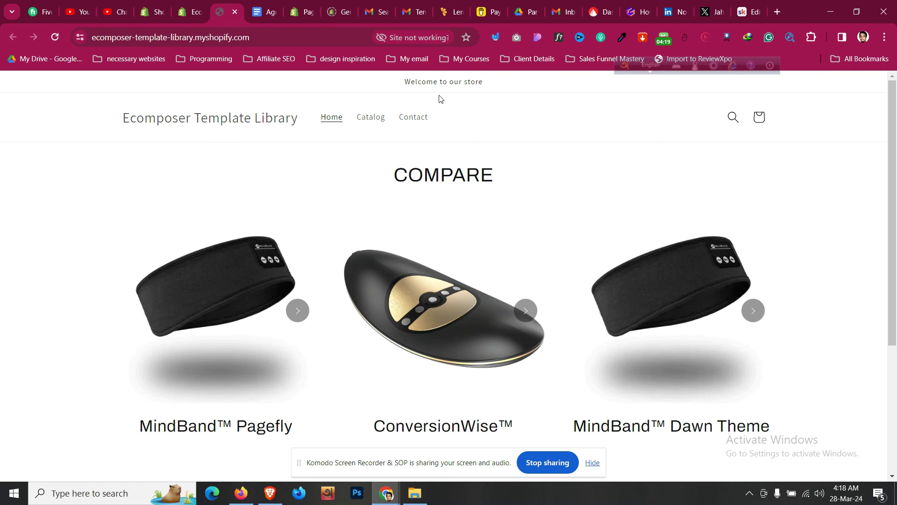
Step: Back in the editor tab, close the theme menu and go back to the Home page section list
{"action": "left_click", "coordinate": [197, 3]}
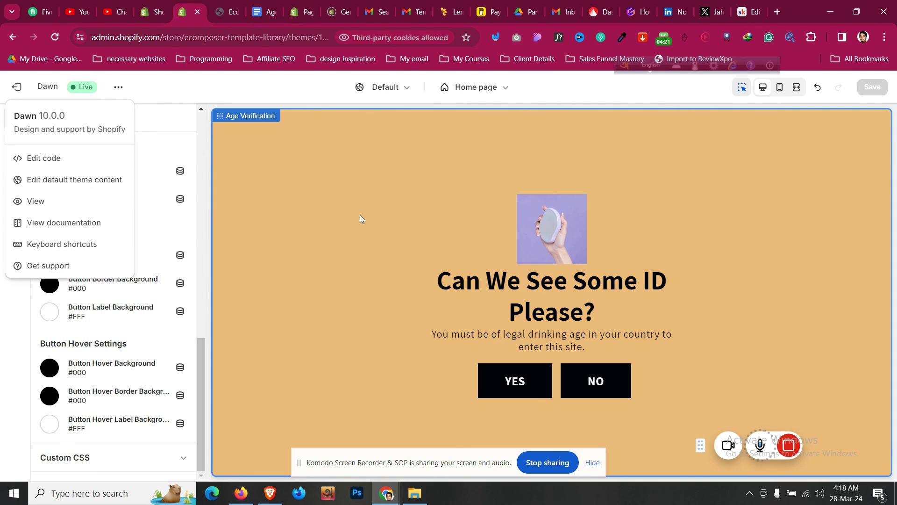
{"action": "left_click", "coordinate": [184, 156]}
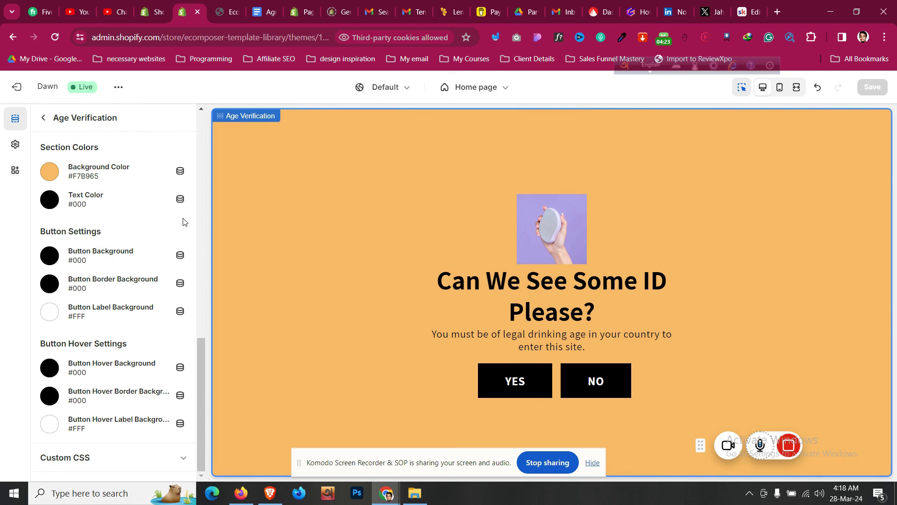
{"action": "scroll", "coordinate": [179, 223], "scroll_direction": "up", "scroll_amount": 4}
{"action": "scroll", "coordinate": [179, 223], "scroll_direction": "up", "scroll_amount": 3}
{"action": "scroll", "coordinate": [179, 223], "scroll_direction": "up", "scroll_amount": 2}
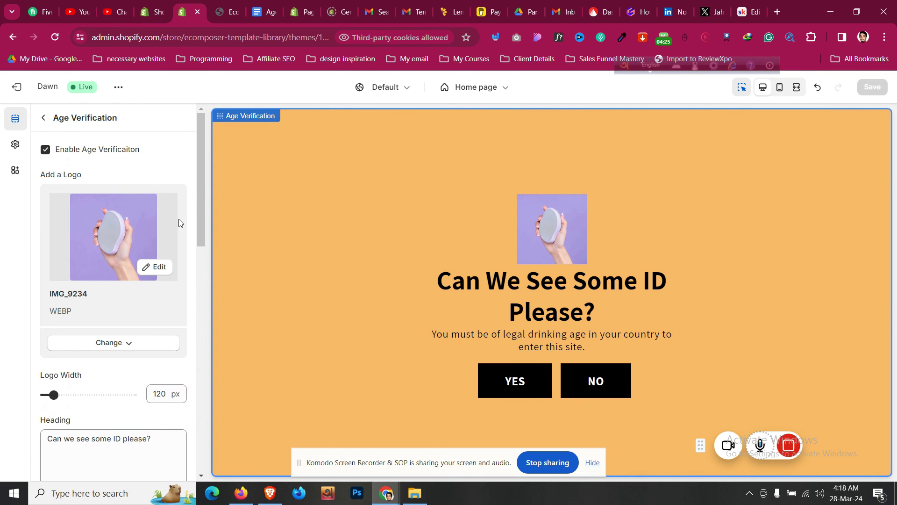
{"action": "left_click", "coordinate": [44, 118]}
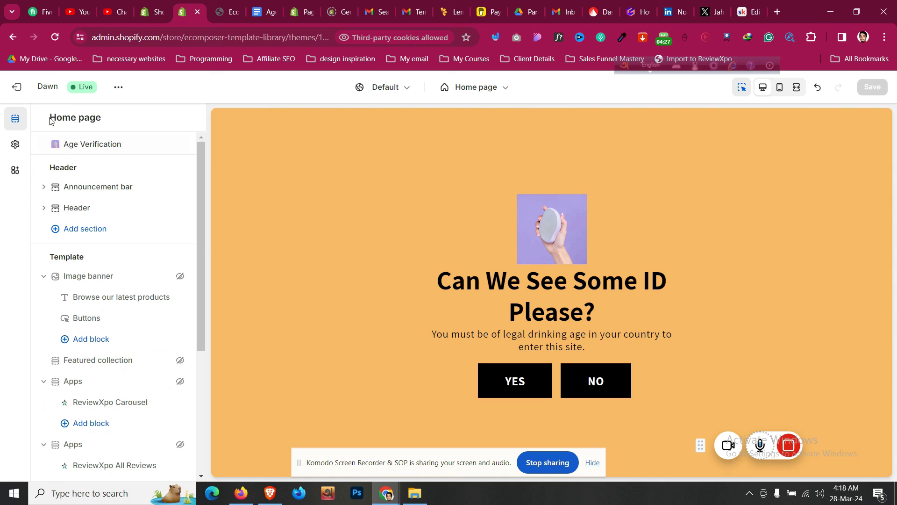